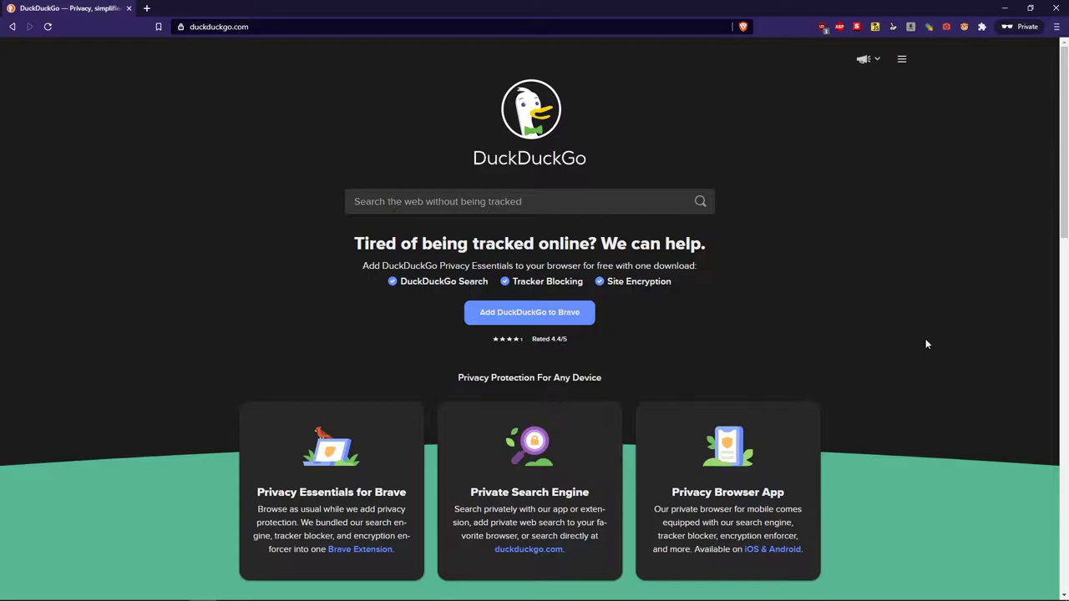
Go to the Opera download page and expand its Archived versions section.
key(ctrl+l)
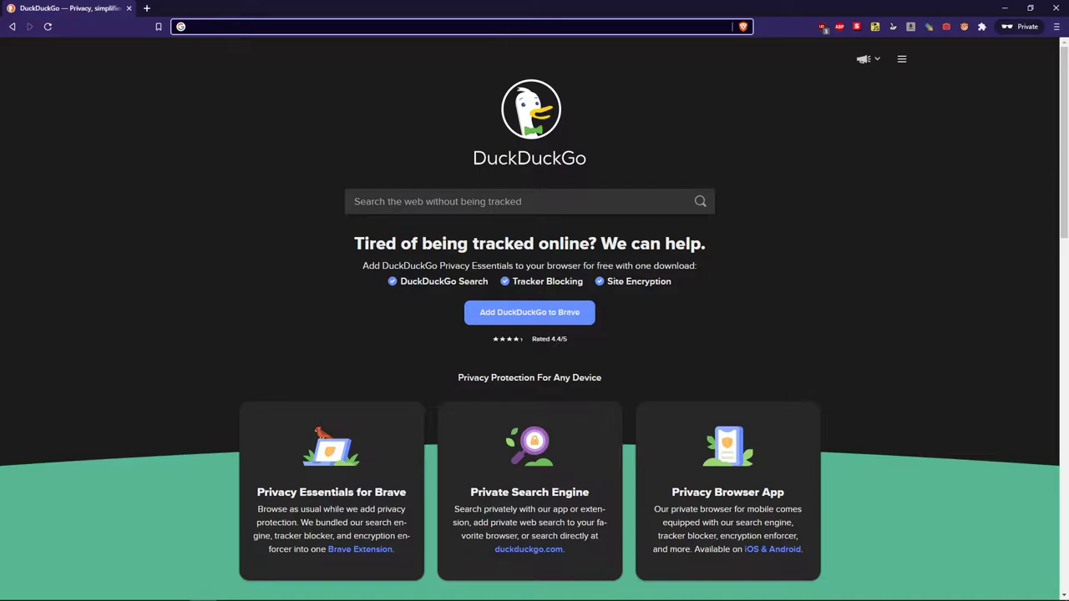
text(opera)
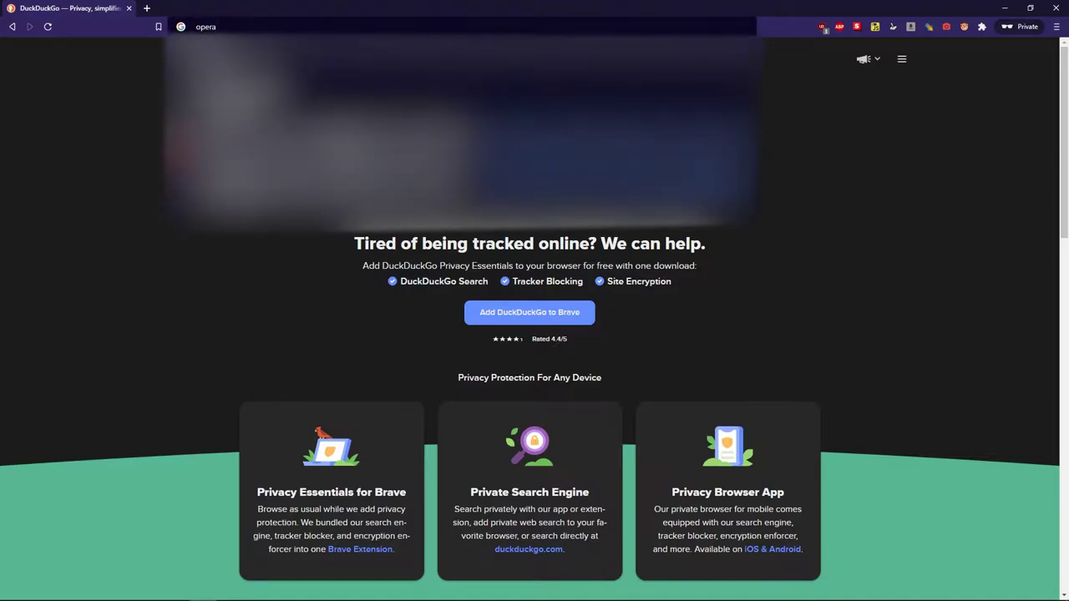
key(Down)
key(Return)
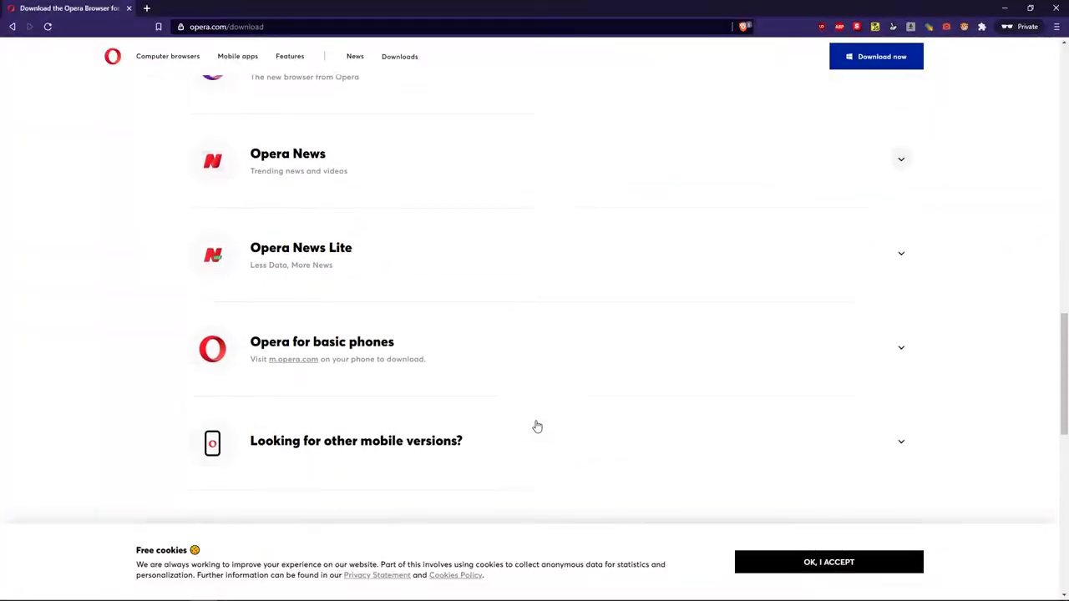
scroll(537, 427, down, 3)
click(901, 277)
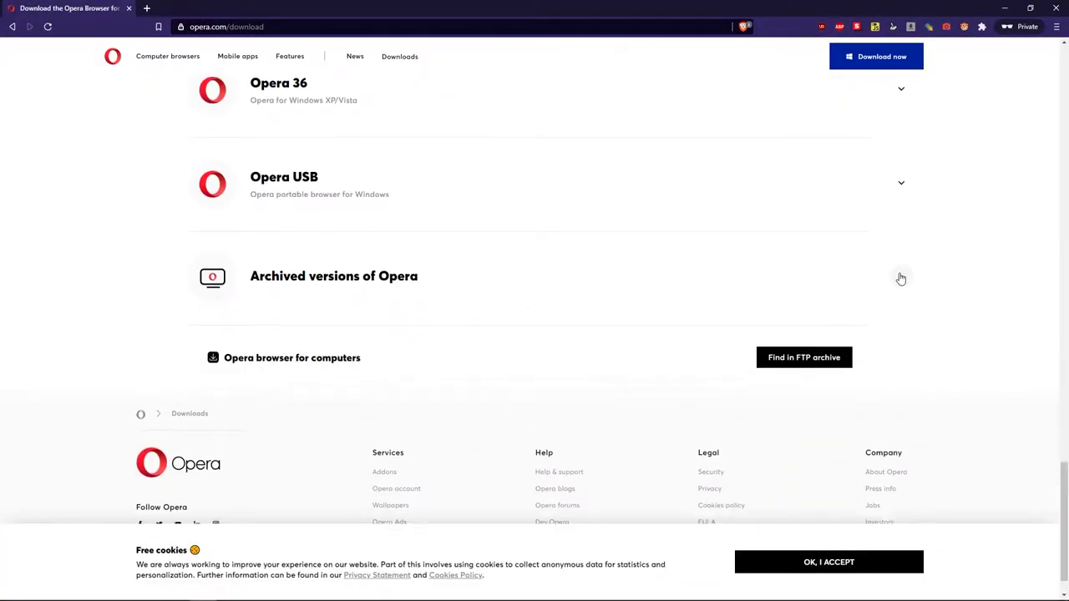
Open the FTP archive and go into the 55.0.2994.61 version folder.
click(804, 364)
key(ctrl+f)
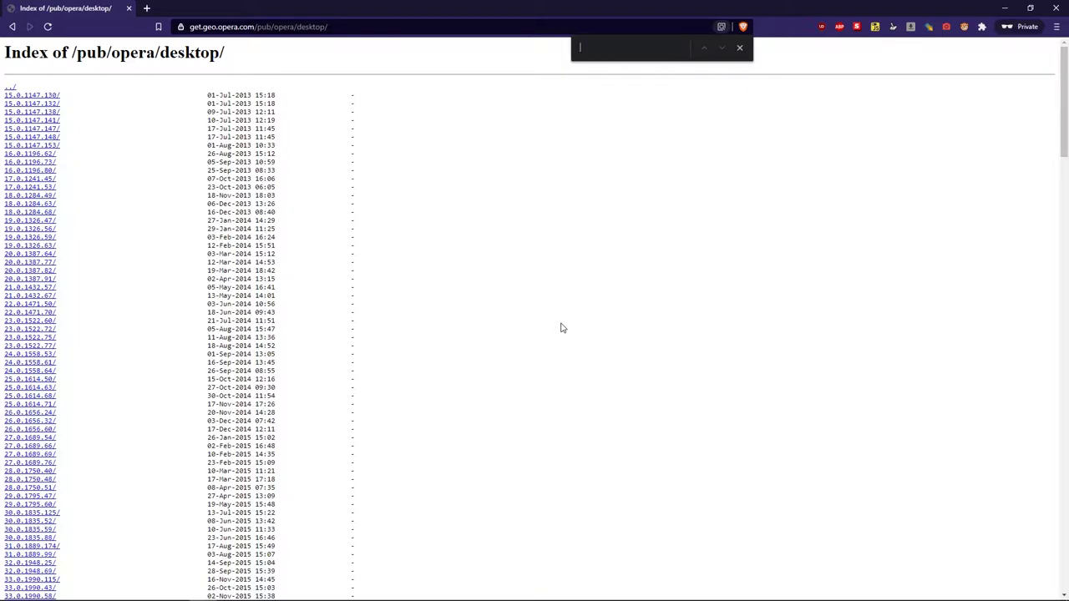
text(55.0)
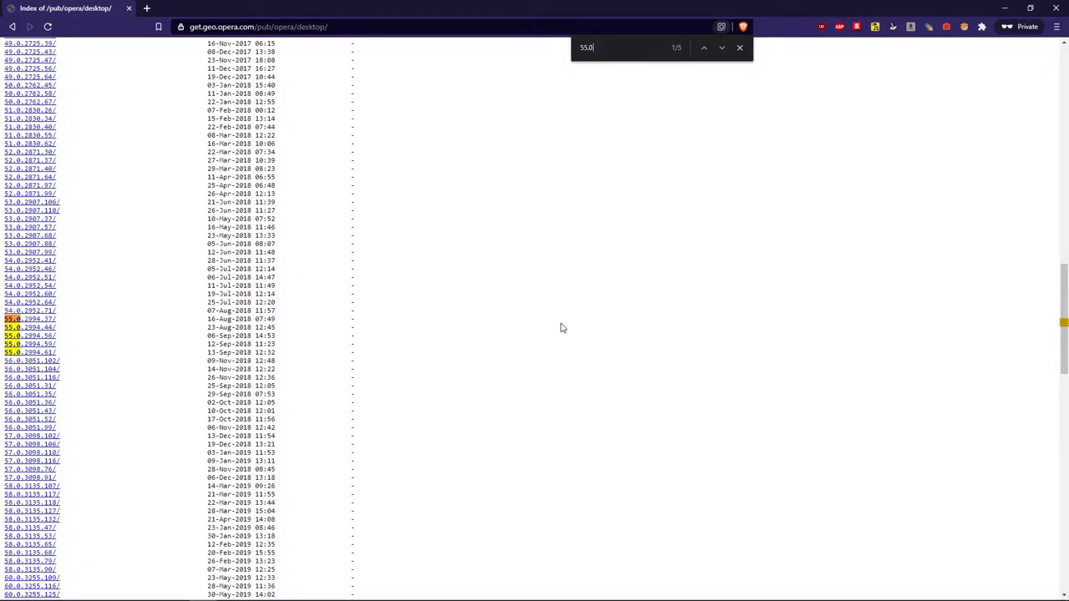
text(.299)
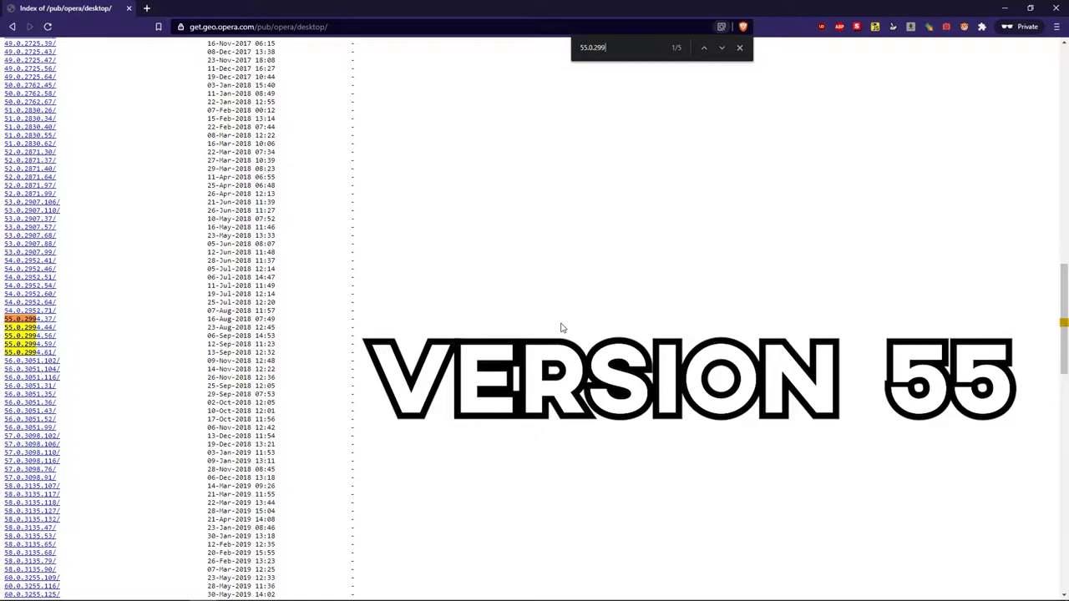
text(4.)
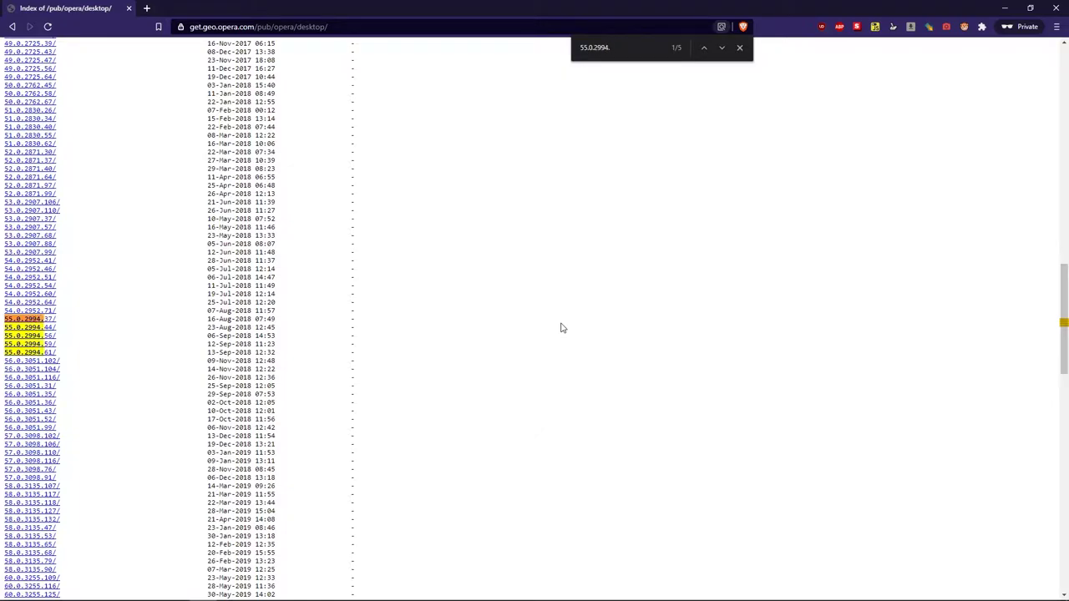
text(61)
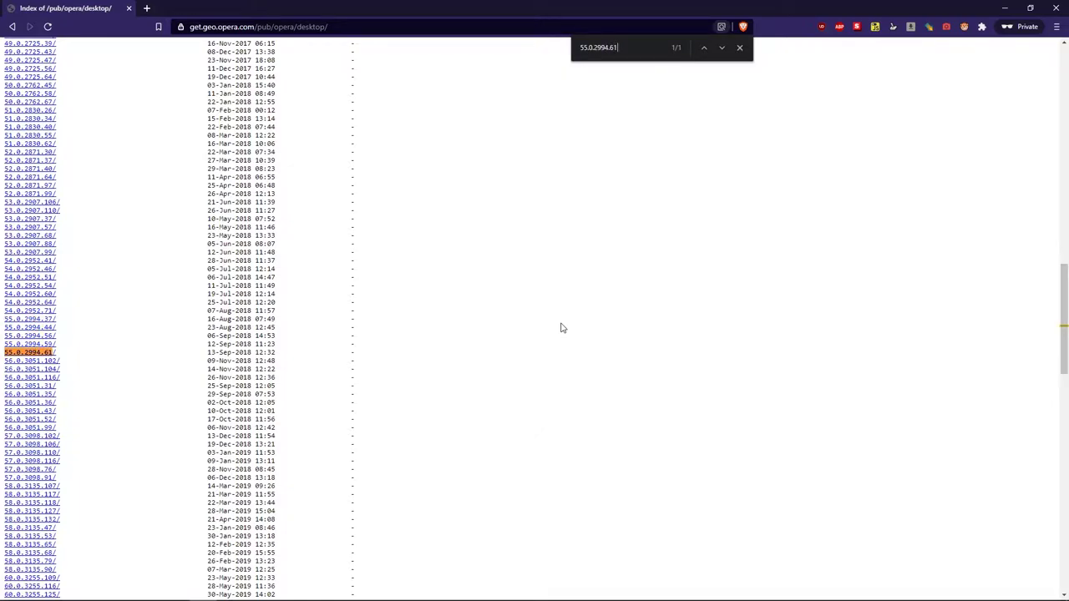
click(24, 355)
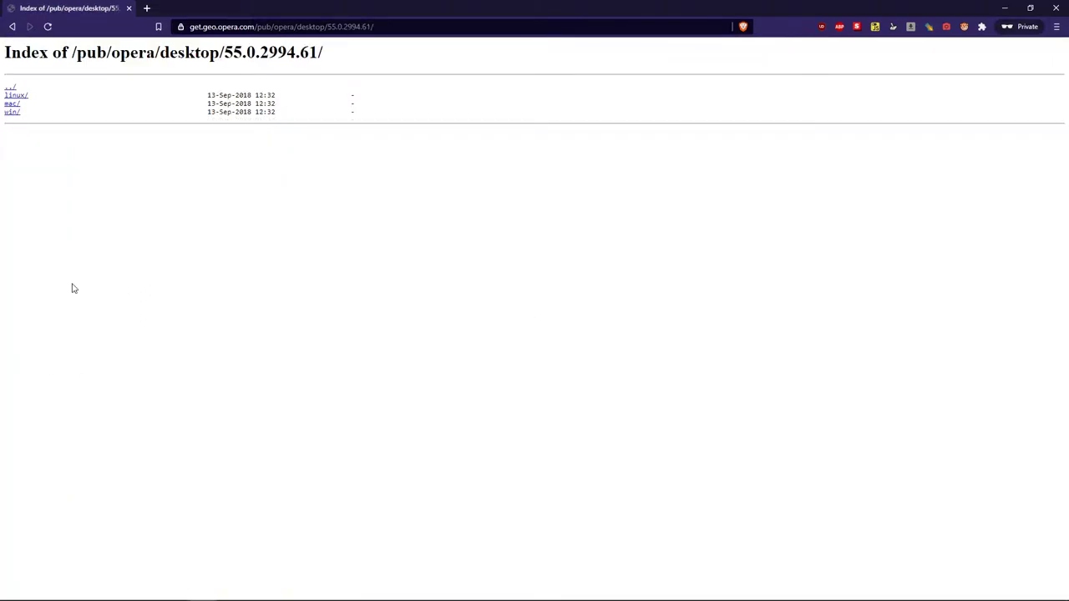
Download Opera_55.0.2994.61_Setup_x64.exe from the win folder and install it with Accept and Install.
click(11, 112)
click(105, 131)
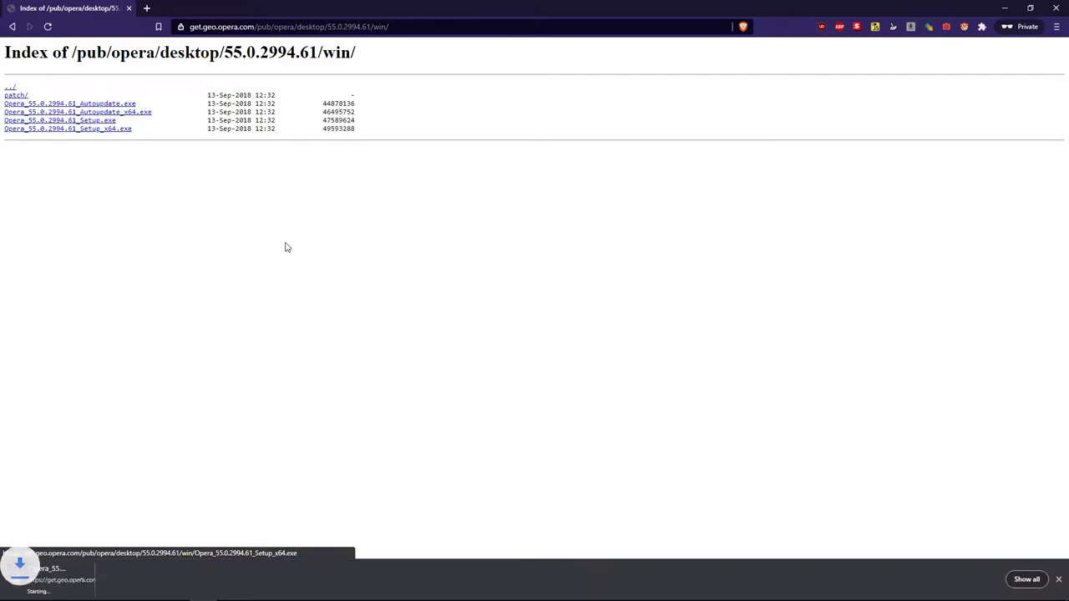
click(92, 578)
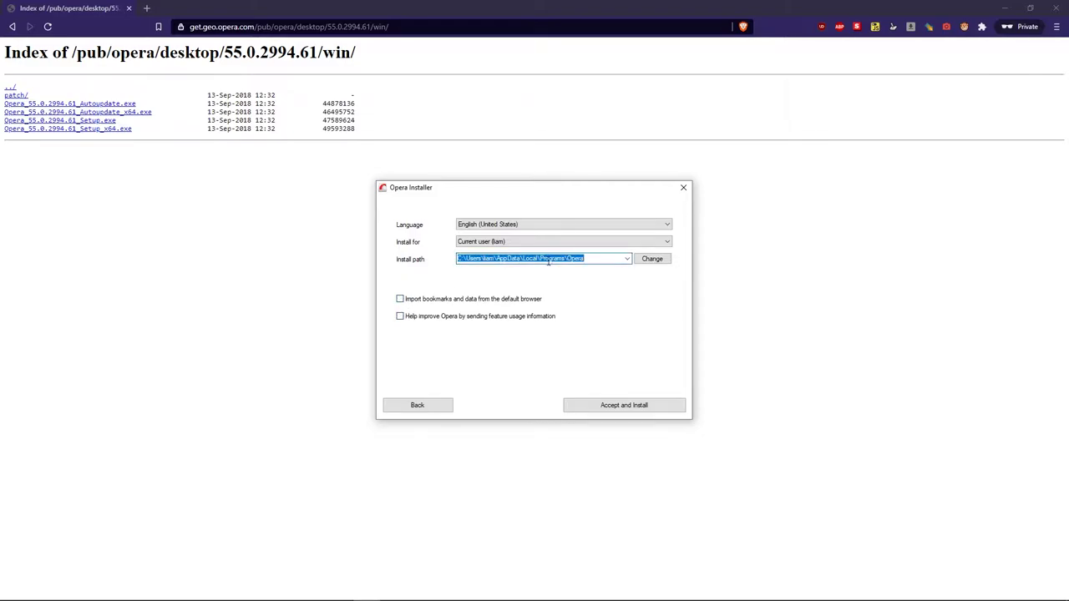
click(591, 408)
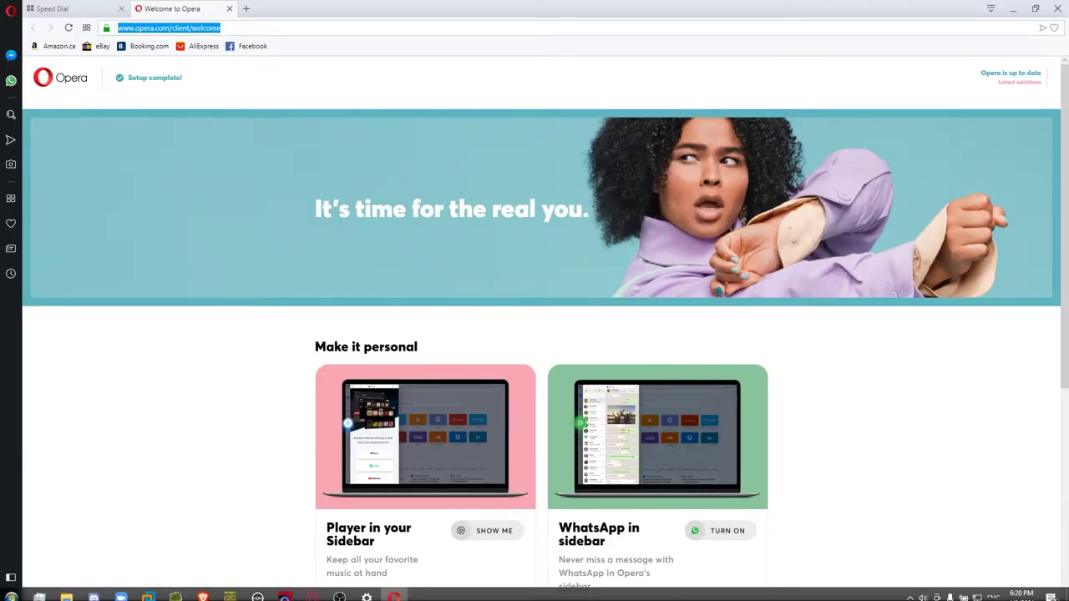
In File Explorer, go to the pasted Opera install path and open the 55.0.2994.61 folder.
click(67, 591)
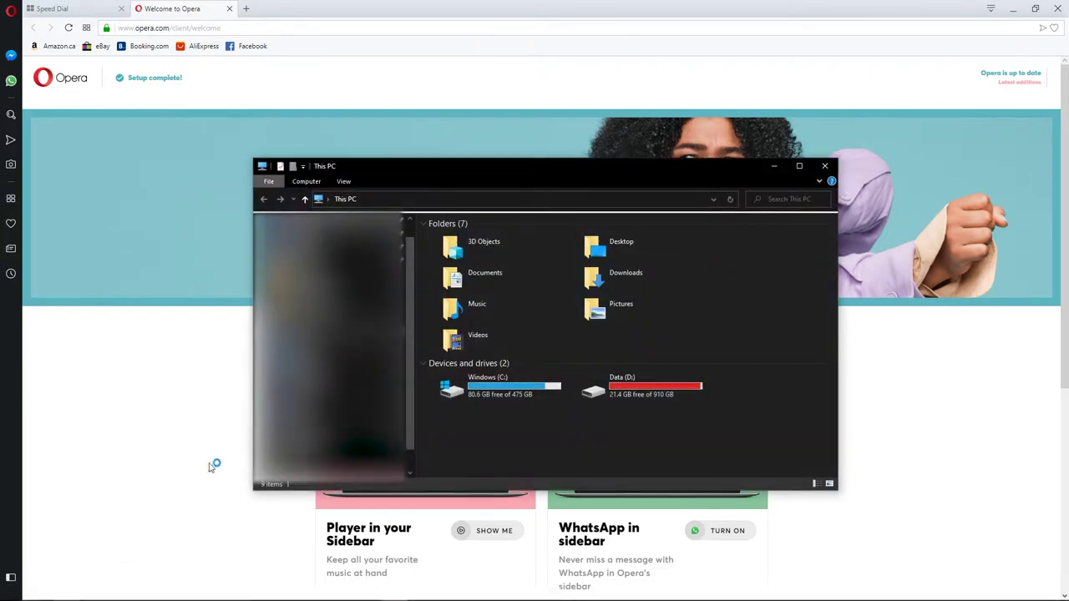
click(505, 197)
text(C:\Users\liam\AppData\Local\Programs\Opera)
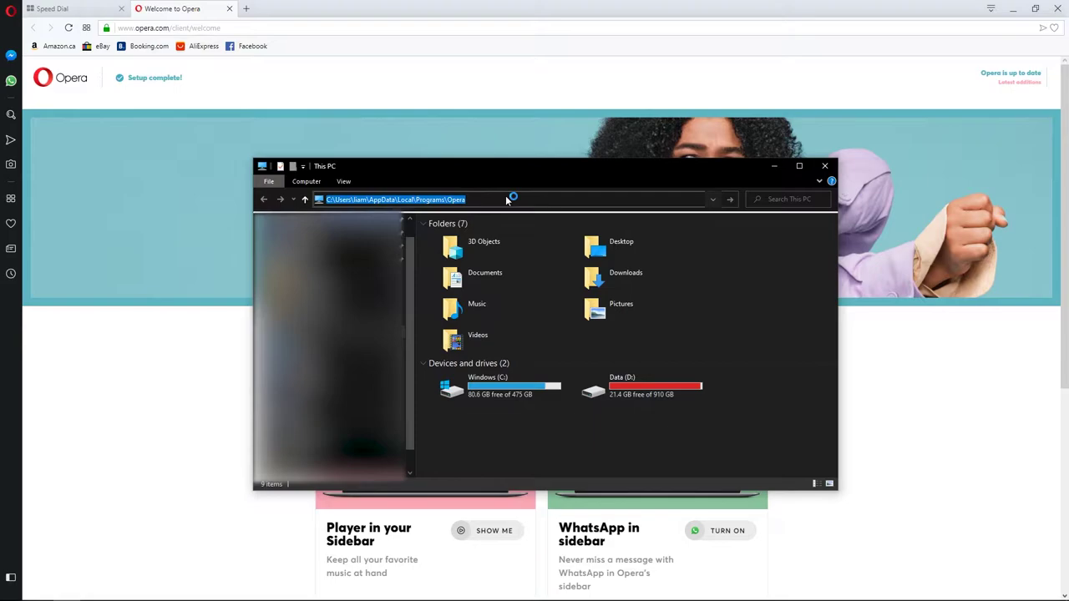
key(Return)
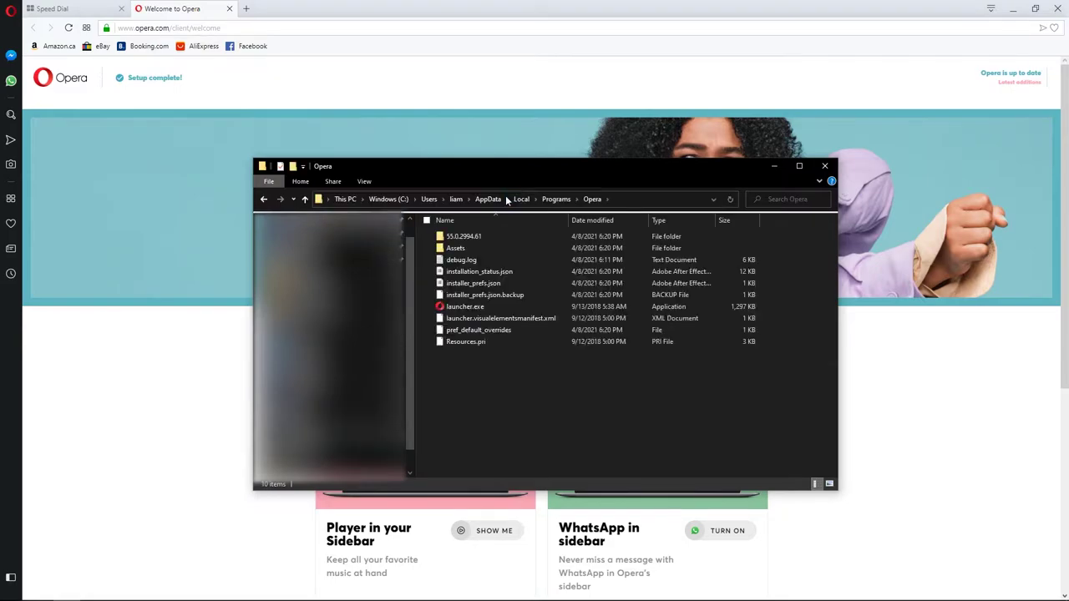
double_click(464, 238)
scroll(479, 334, down, 4)
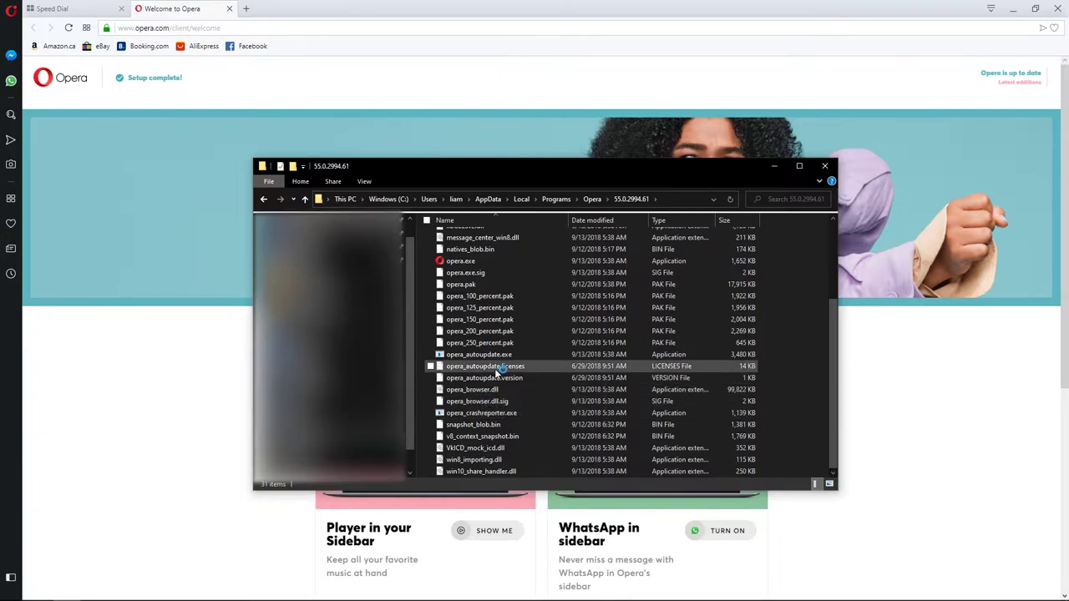
Delete opera_autoupdate.exe, opera_autoupdate.licenses and opera_autoupdate.version.
click(496, 355)
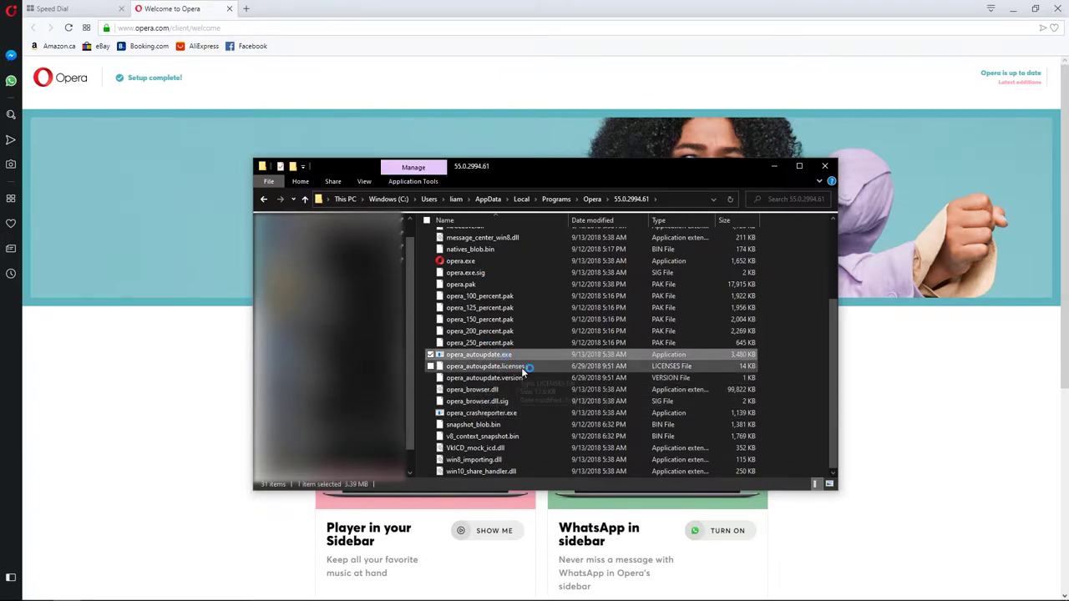
click(520, 367)
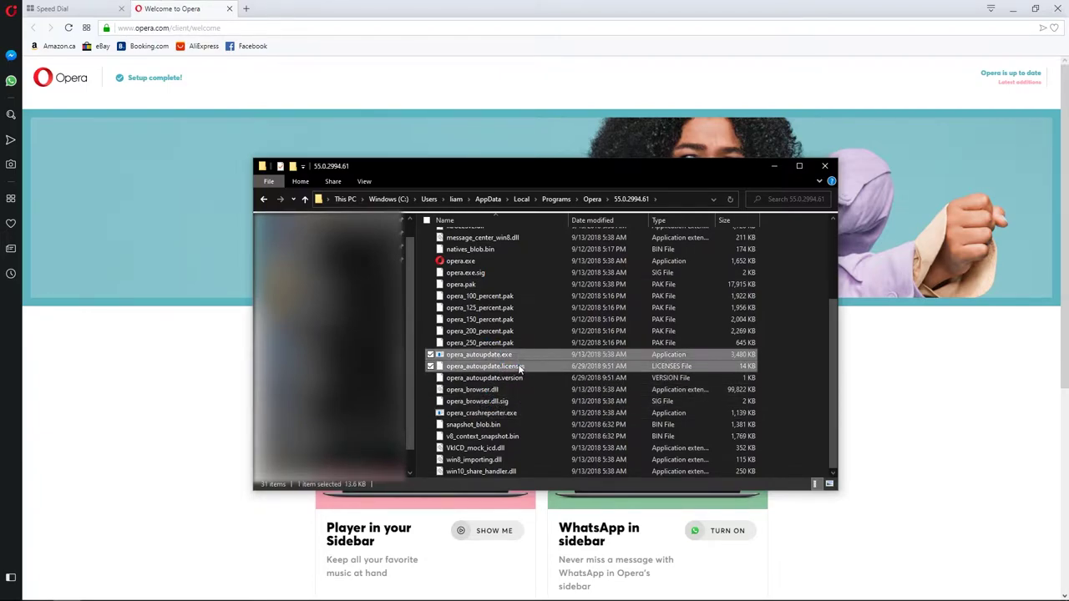
ctrl+click(518, 377)
right_click(517, 371)
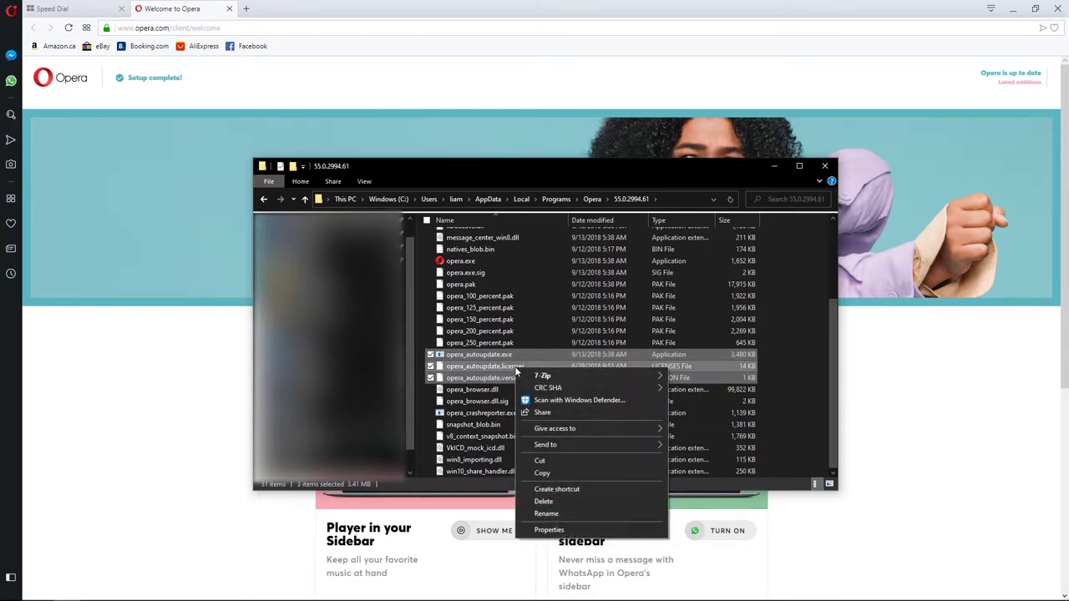
click(544, 501)
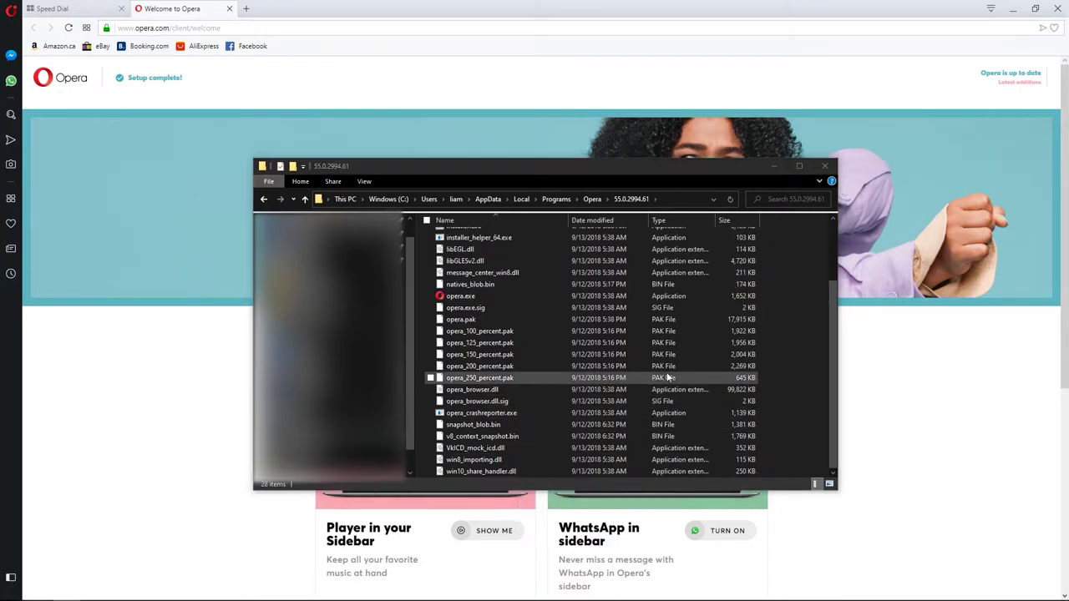
Close the running Opera browser window.
scroll(668, 377, up, 5)
click(167, 27)
click(1057, 8)
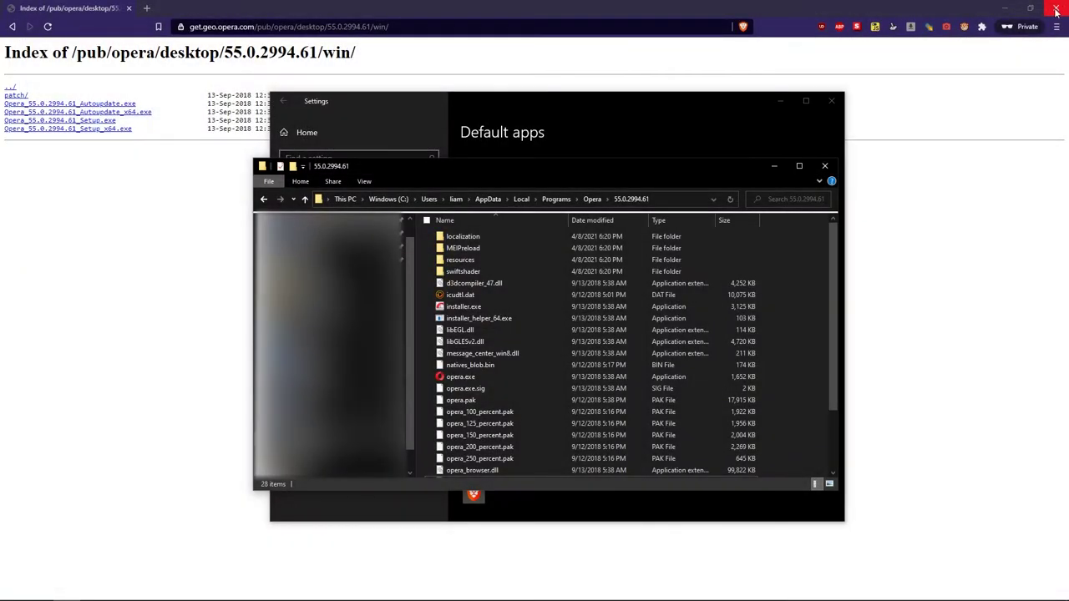
Back in the Opera folder, delete the 75.0.3969.149 folder.
click(263, 199)
click(481, 392)
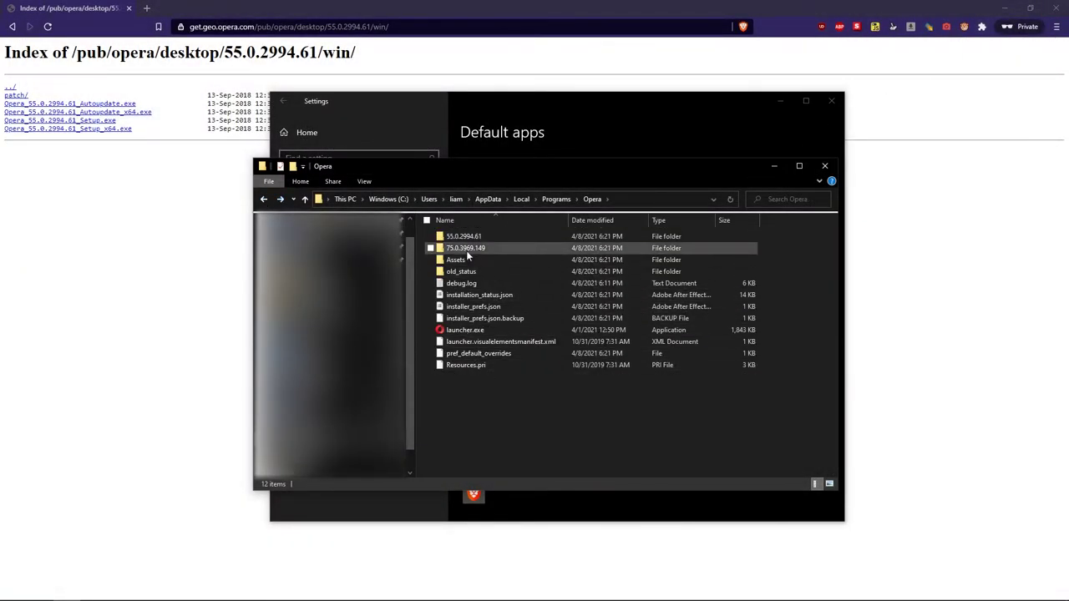
click(464, 250)
right_click(465, 249)
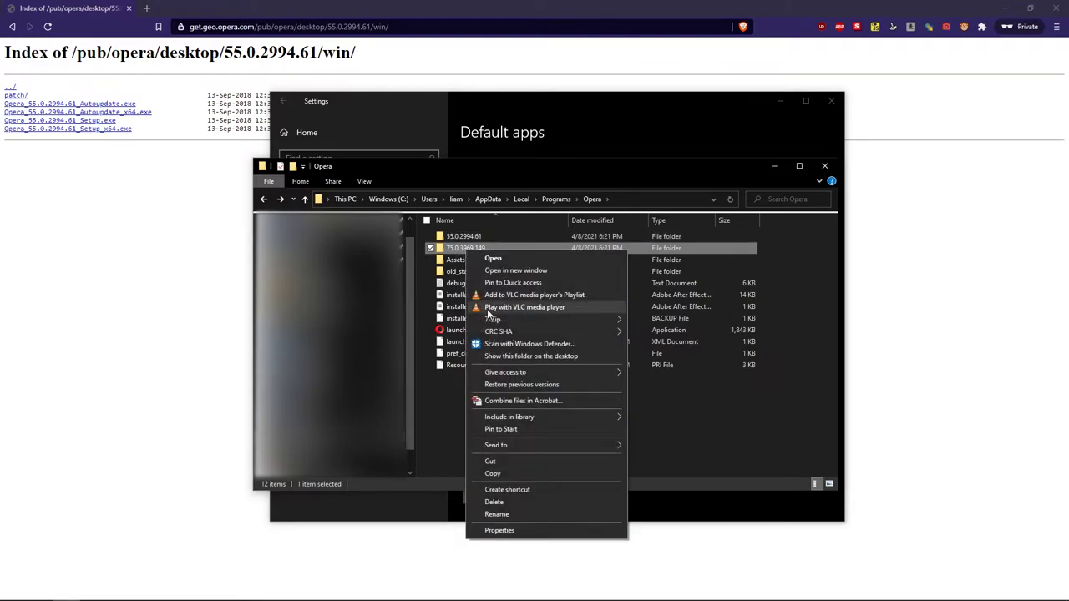
click(494, 502)
click(482, 322)
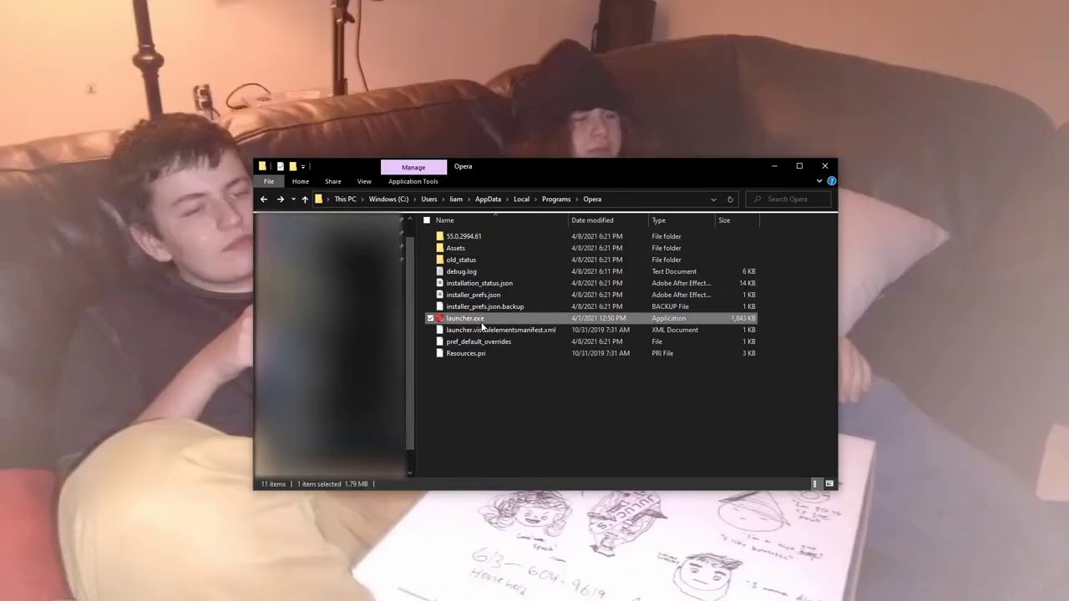
Relaunch Opera 55 from launcher.exe in the Opera folder.
double_click(495, 323)
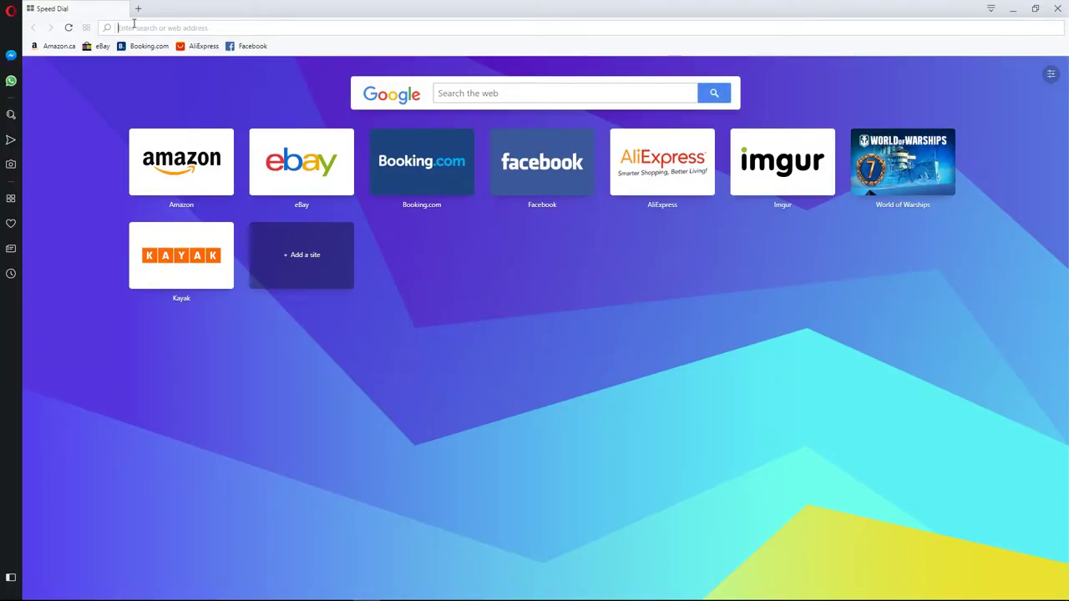
Load opera://flags/ from the address bar.
text(opera)
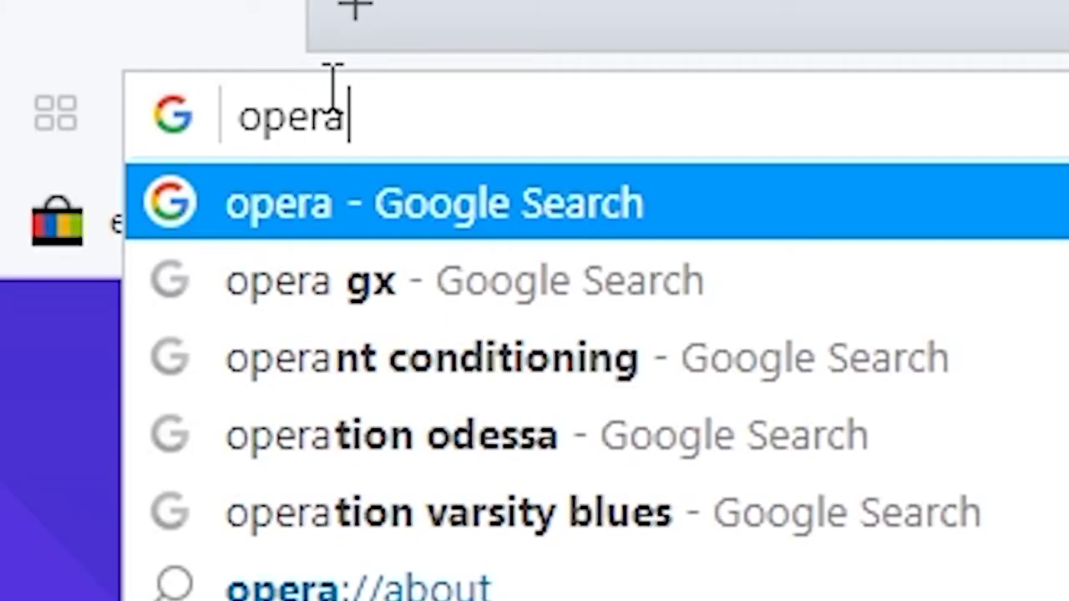
text(:)
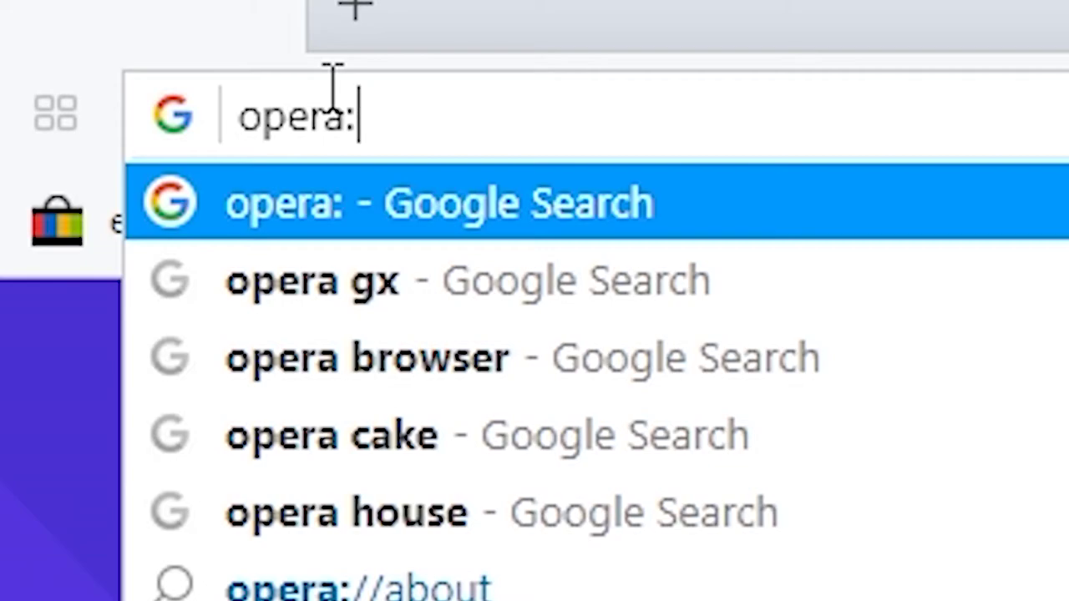
text(//flag)
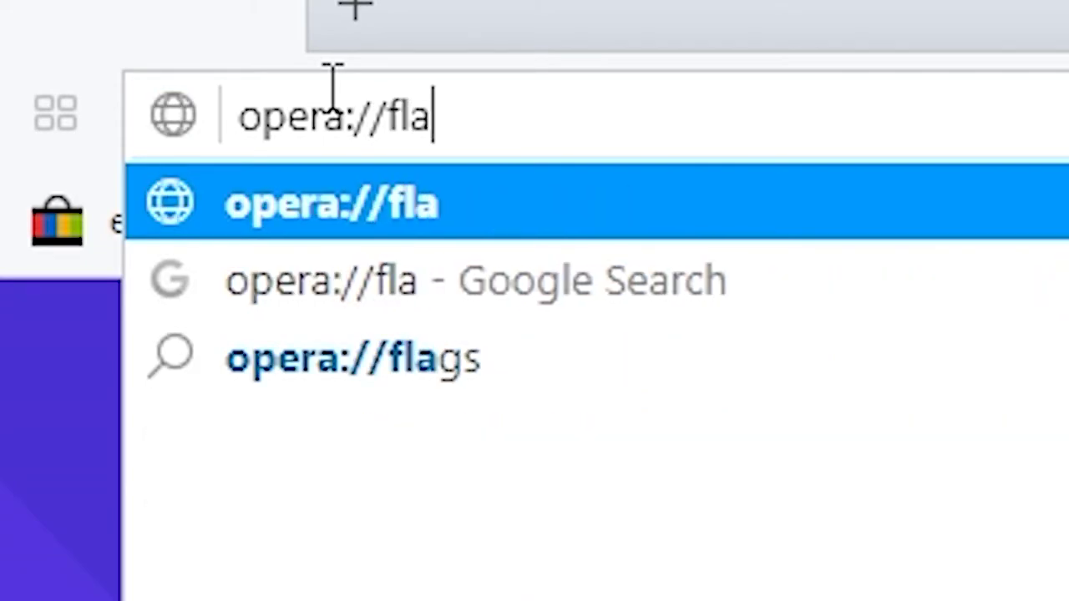
text(s/)
key(Return)
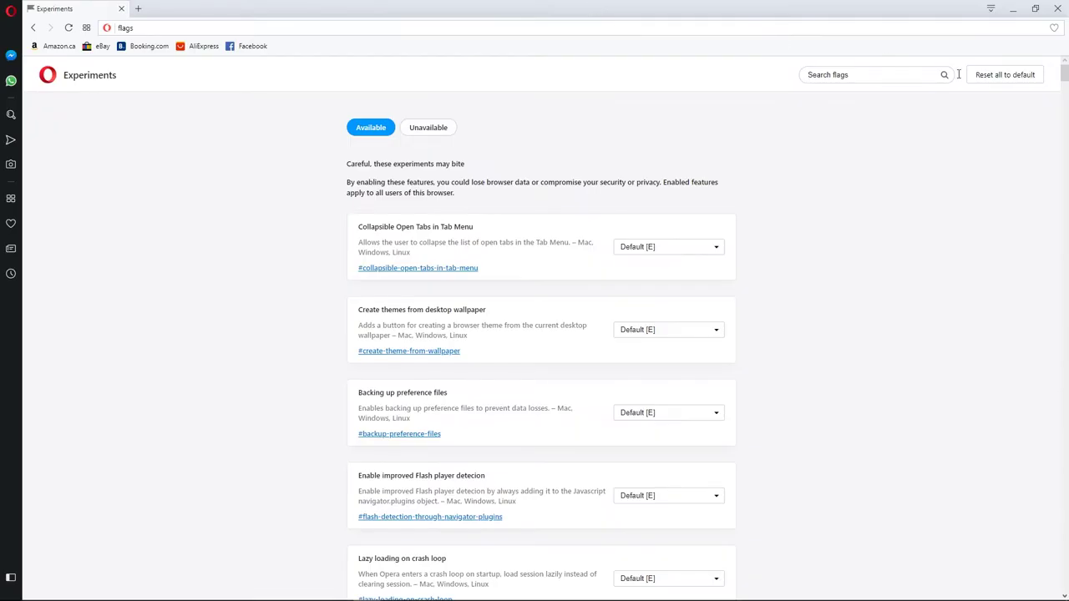
Filter flags by 'vr' and enable Media VR, WebVR, WebXR Device API and WebXR Gamepad Support.
text(vr)
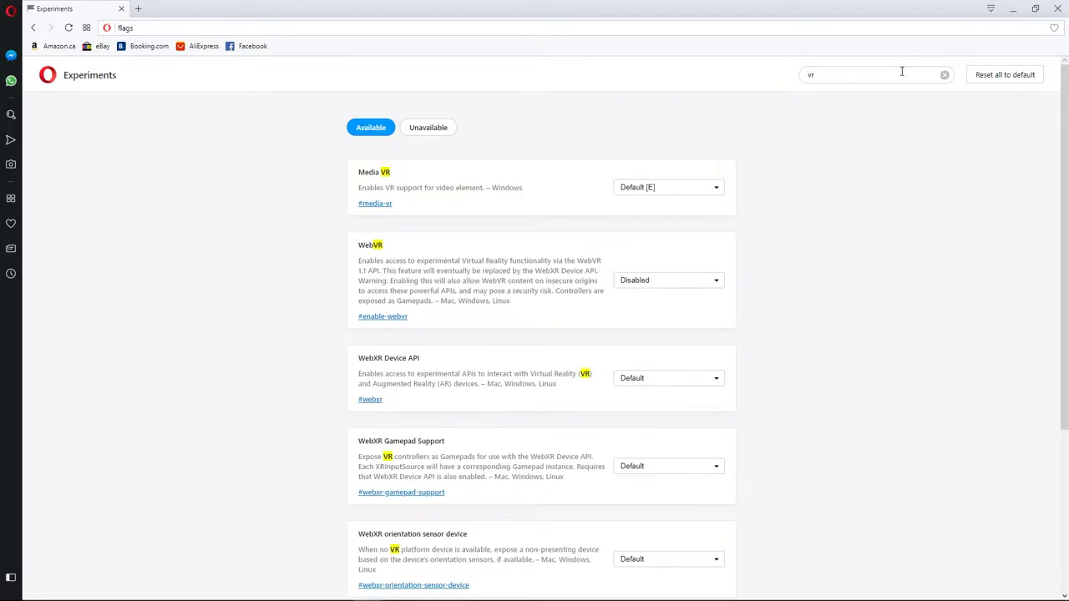
click(689, 186)
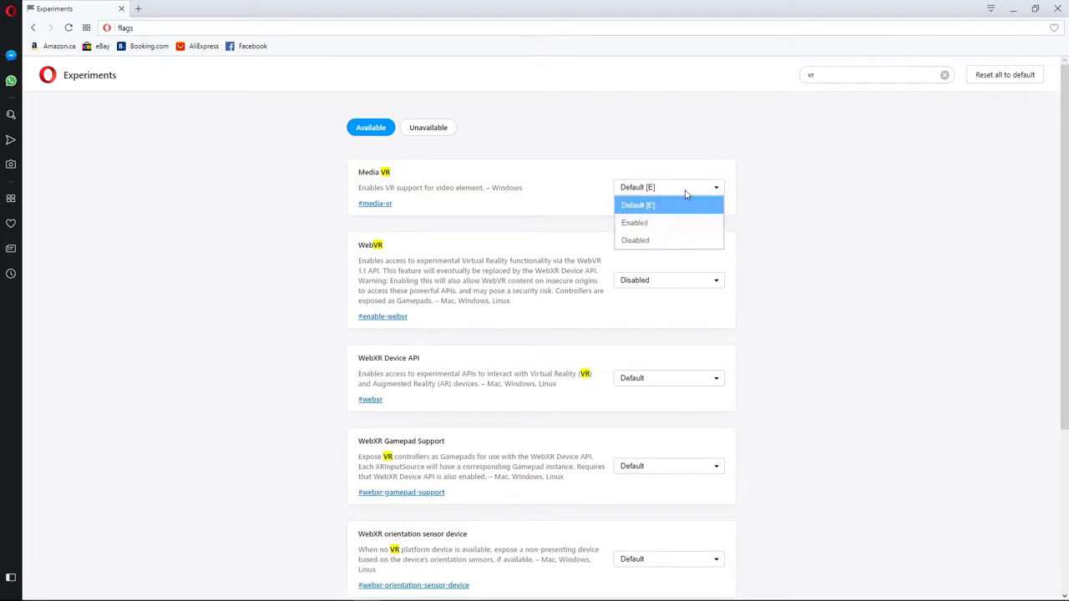
click(652, 222)
click(640, 283)
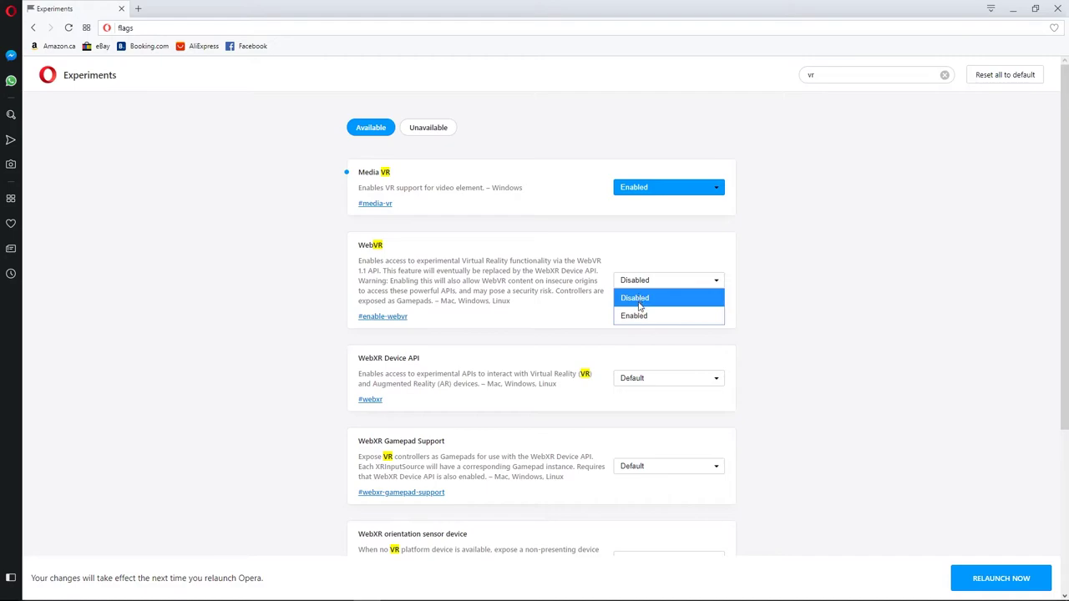
click(635, 315)
click(636, 378)
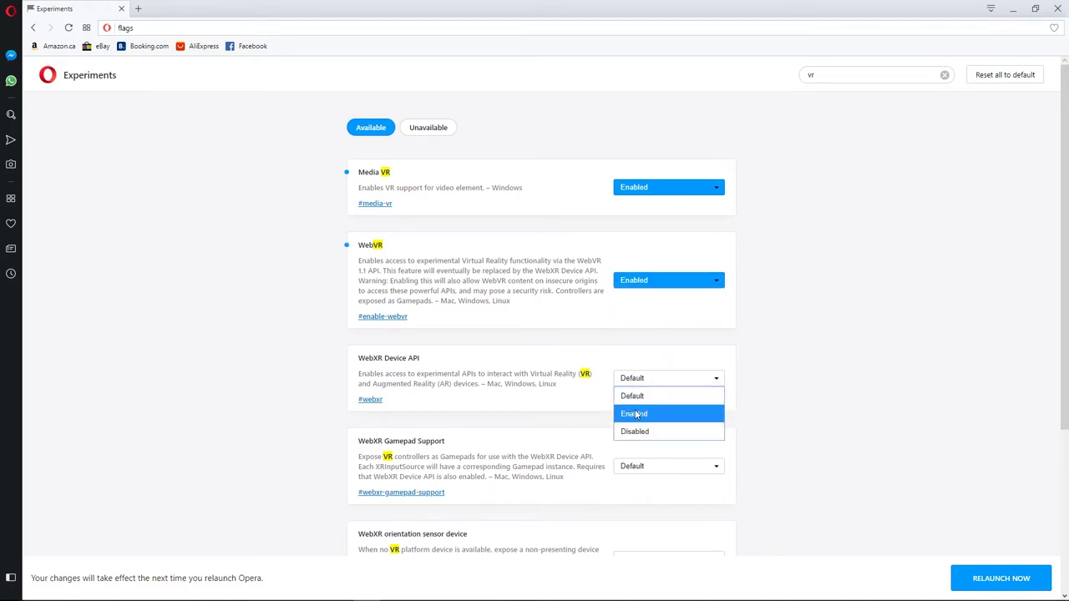
click(635, 413)
click(637, 466)
click(635, 501)
Enable the orientation sensor device flag and OpenVR hardware support.
scroll(635, 504, down, 3)
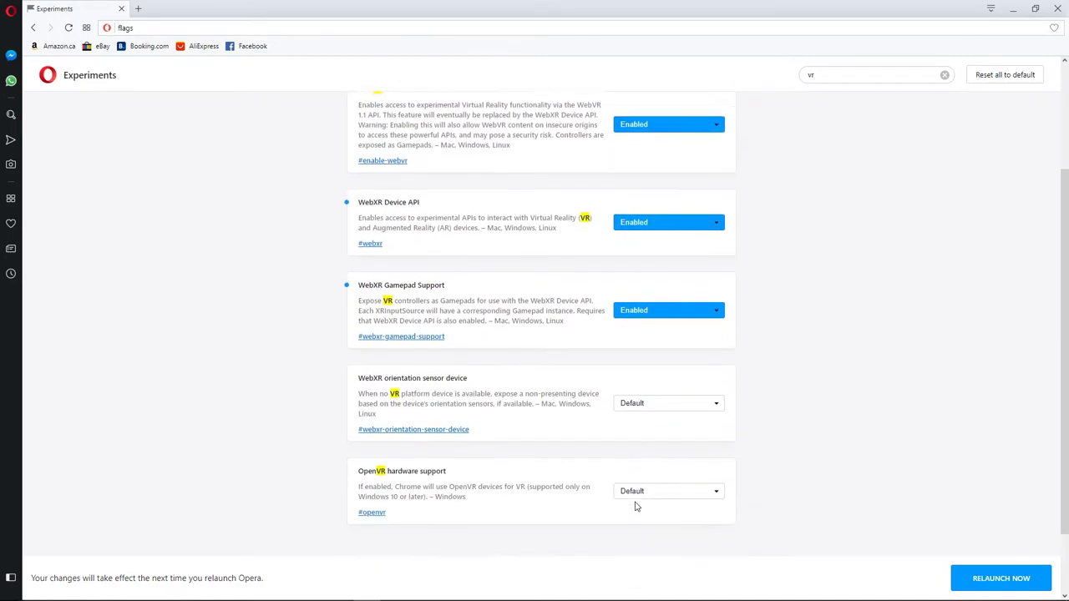
click(657, 338)
click(647, 373)
click(641, 426)
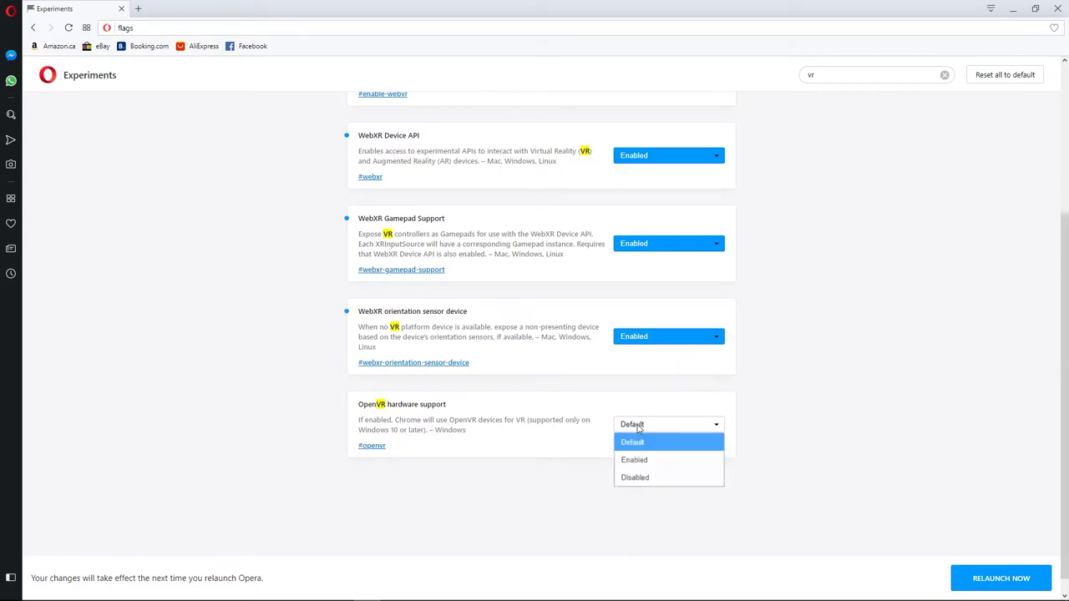
click(636, 461)
scroll(746, 452, up, 3)
scroll(745, 452, down, 2)
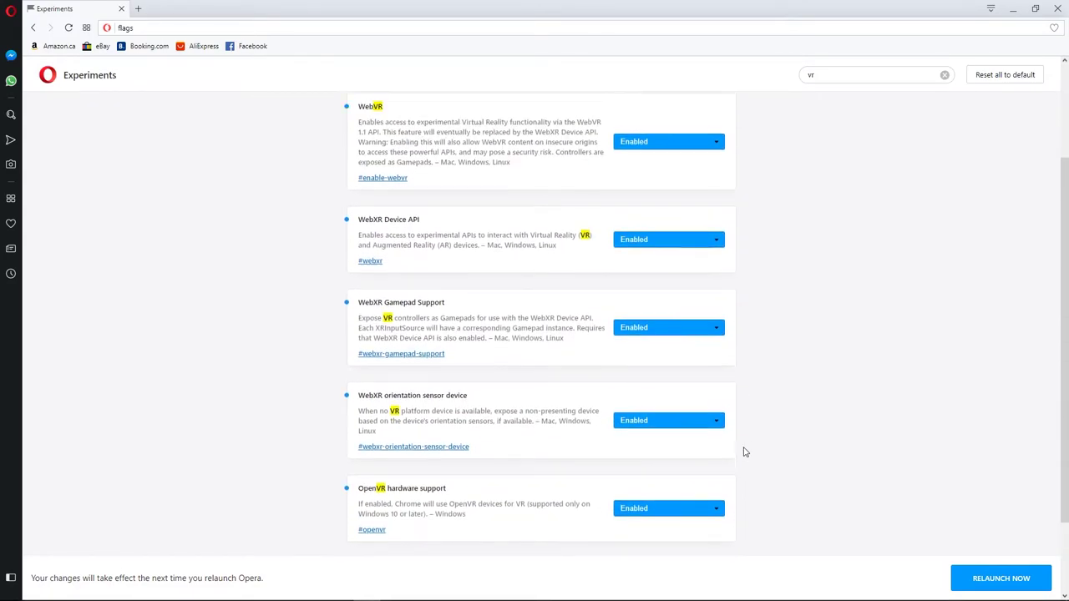
scroll(745, 452, up, 2)
scroll(745, 452, down, 2)
scroll(743, 449, up, 2)
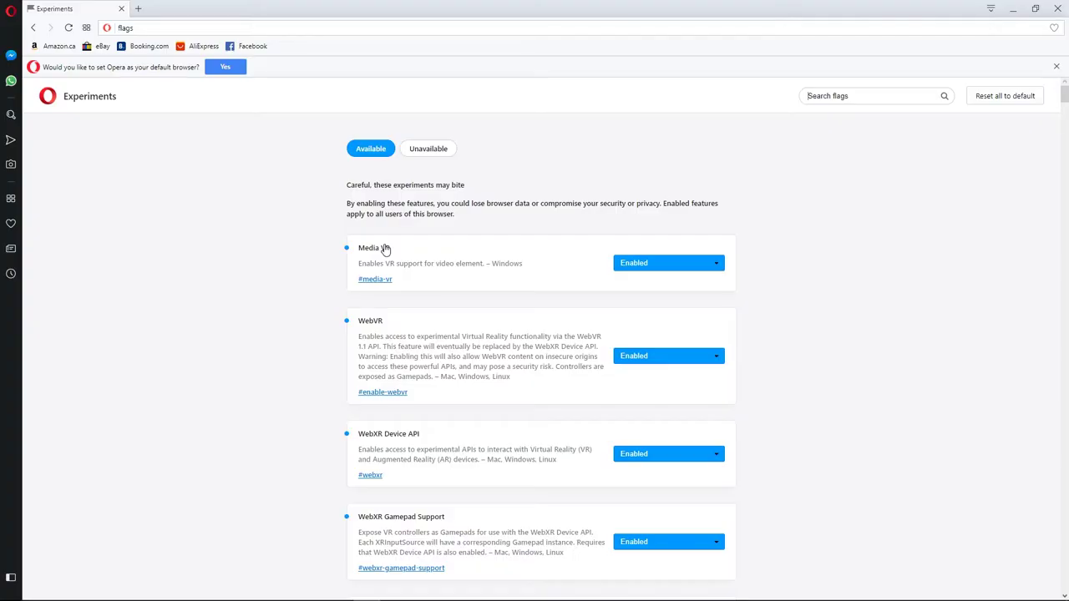
Check in Opera Settings that Enable VR 360 player is on, then add a new Speed Dial tab.
scroll(504, 234, down, 1)
key(ctrl+t)
click(11, 10)
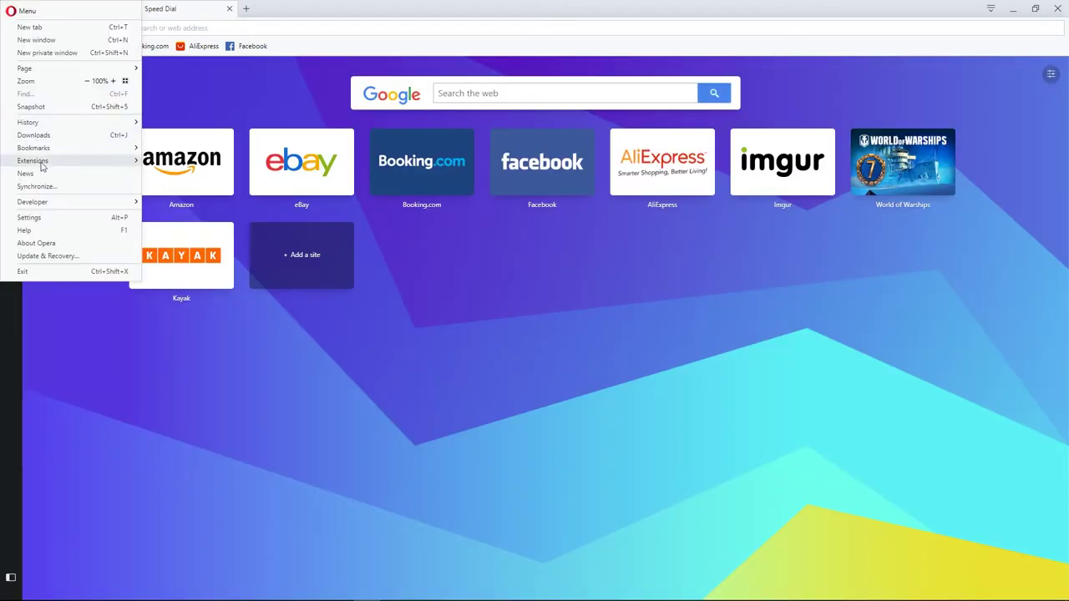
click(52, 218)
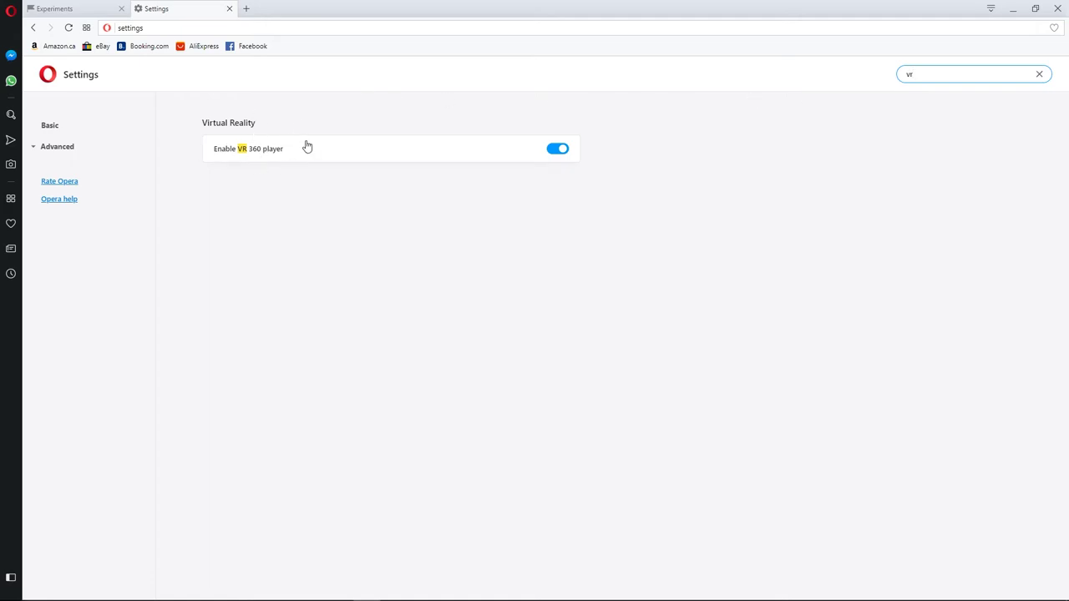
click(247, 9)
On youtube.com, search 'vr 360 matt watson' and open the Matt Watson 360° VR Performance video.
text(youtube.com)
key(Return)
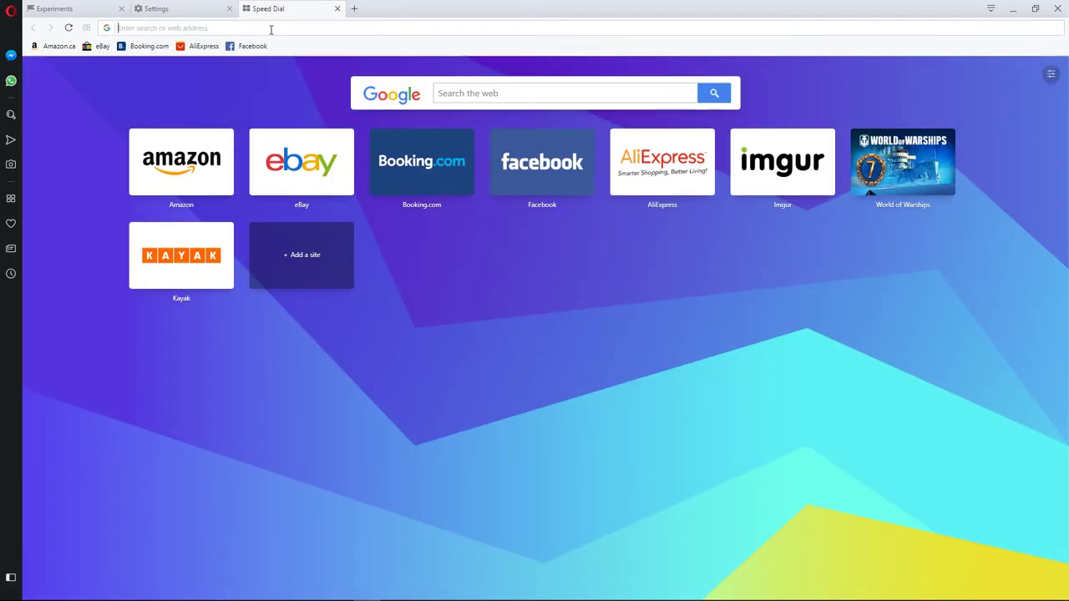
click(398, 73)
text(vr 360 matt wa)
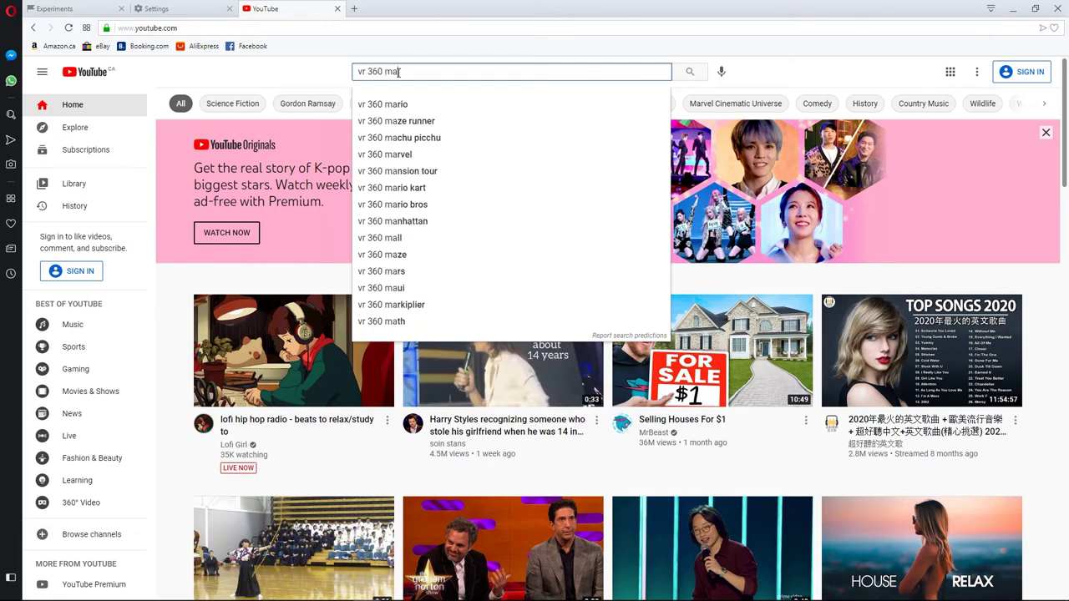
text(tson)
key(Return)
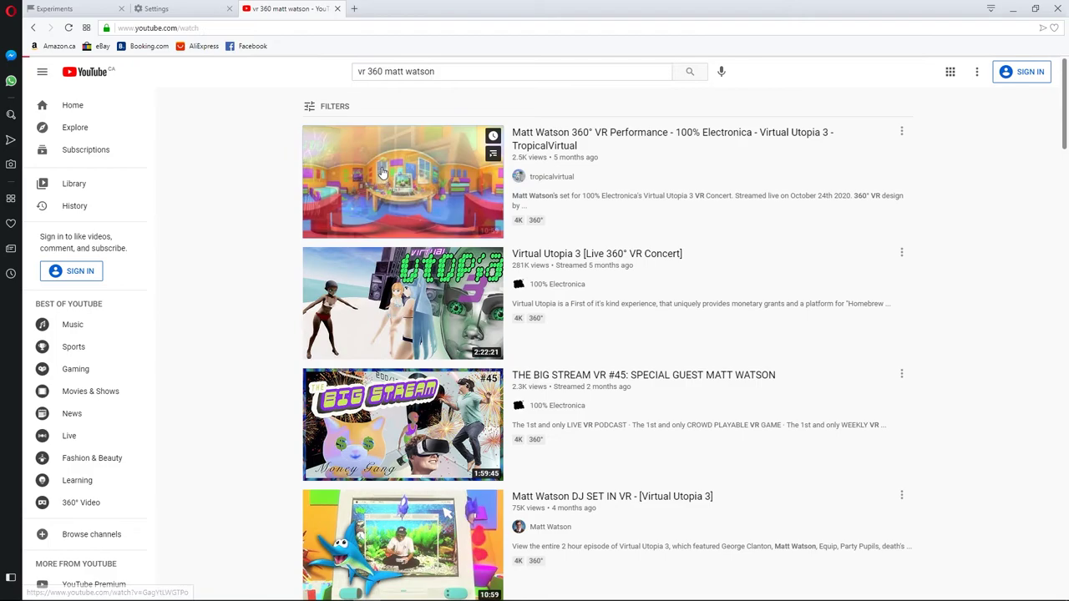
click(381, 171)
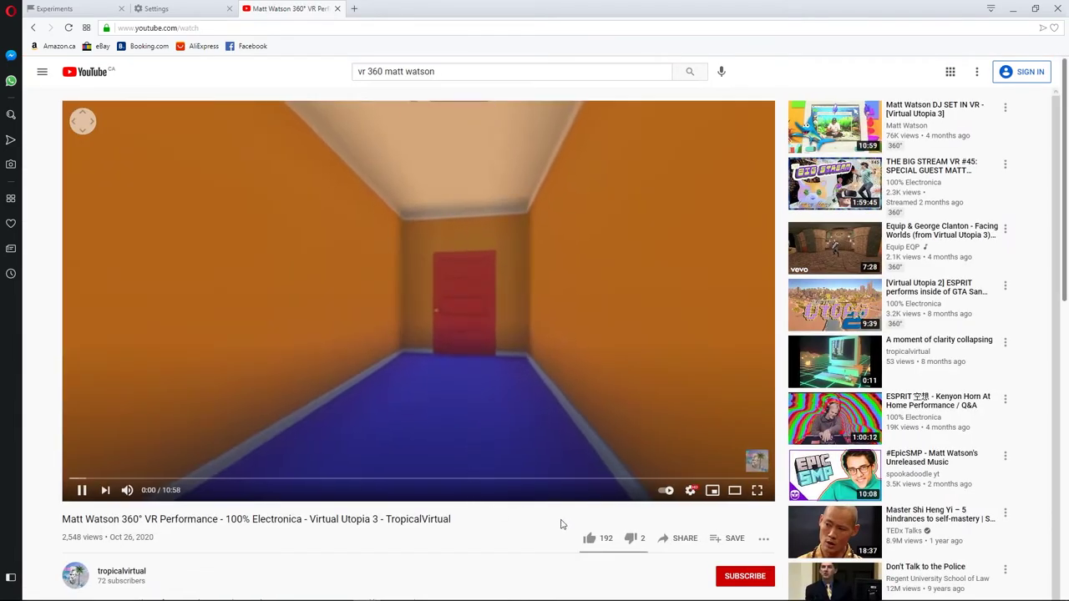
Set the video quality to 2160s and switch the player to theater mode.
click(690, 491)
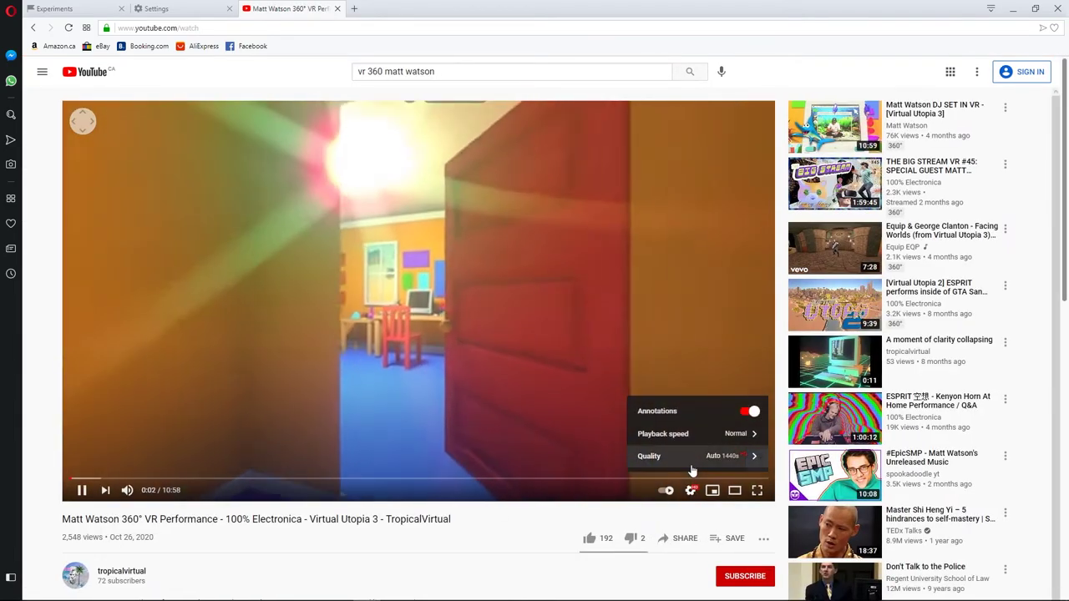
click(685, 453)
click(669, 289)
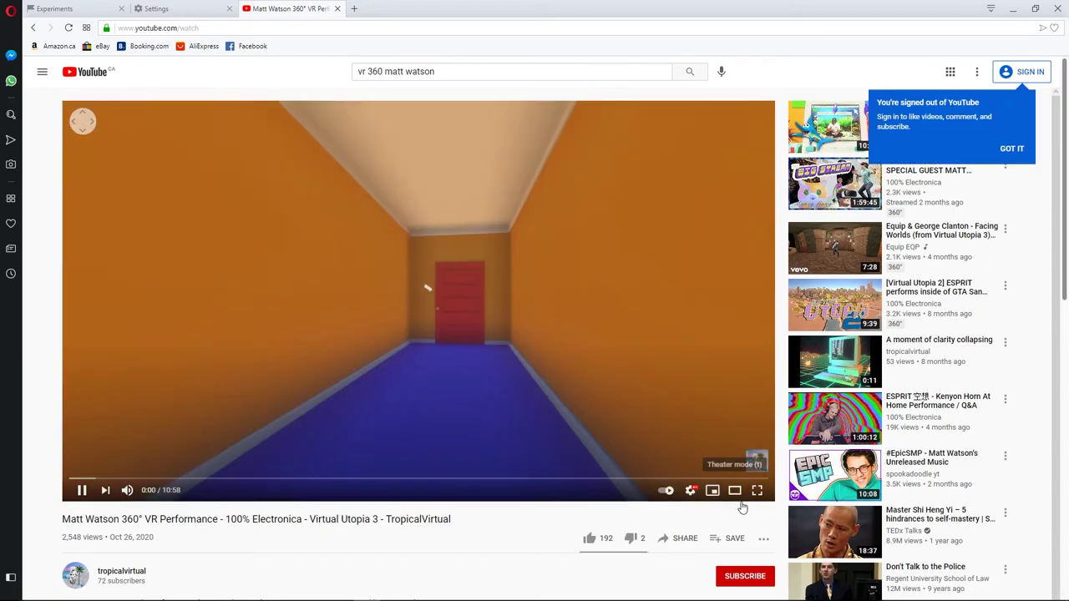
click(734, 491)
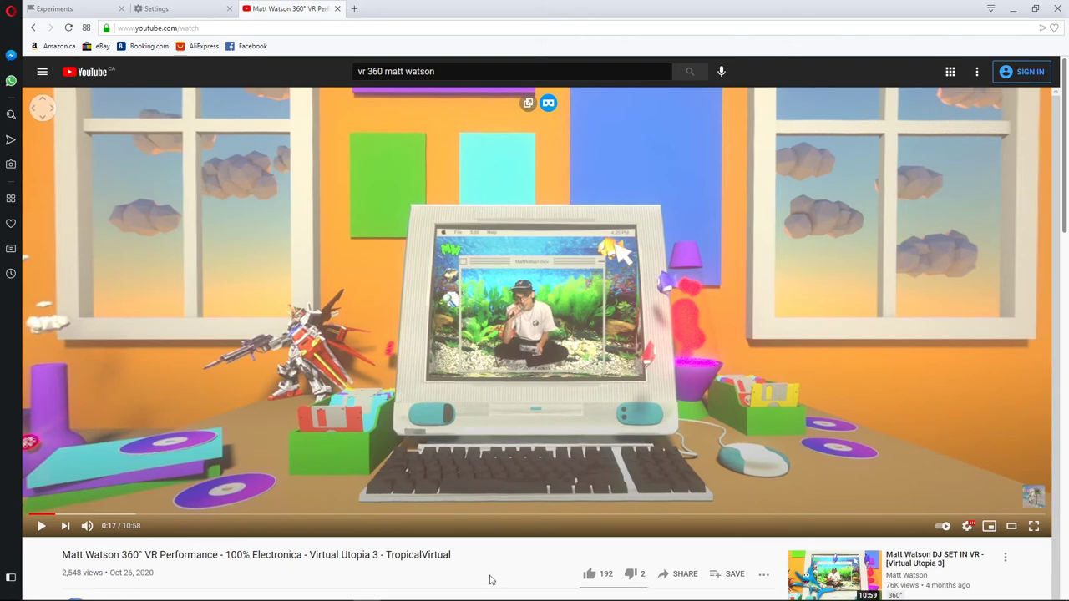
scroll(490, 579, down, 7)
scroll(491, 578, up, 3)
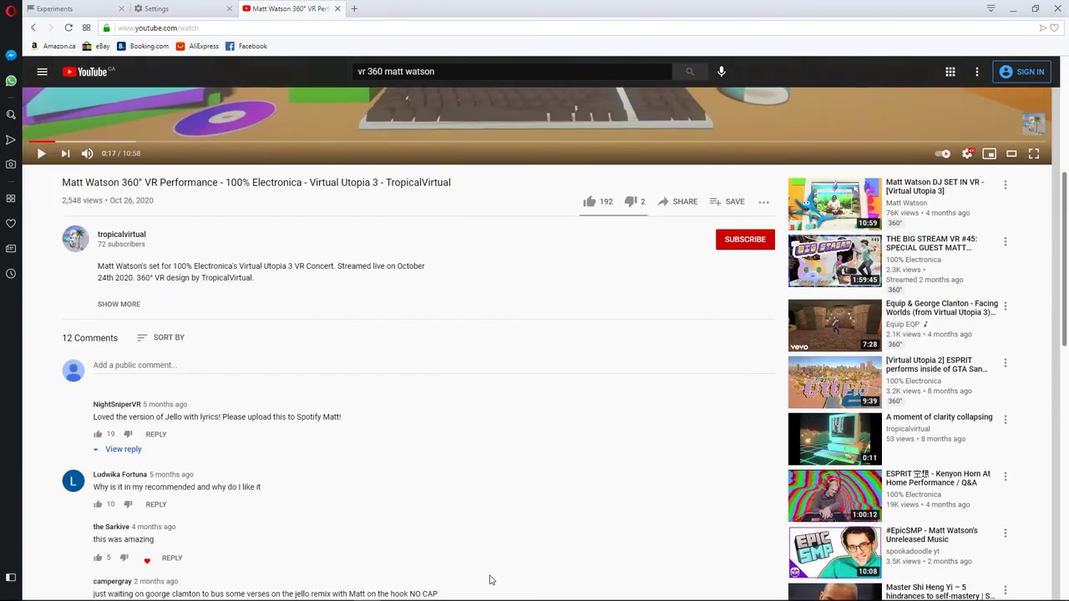
scroll(492, 418, down, 3)
scroll(492, 278, up, 10)
scroll(564, 290, down, 4)
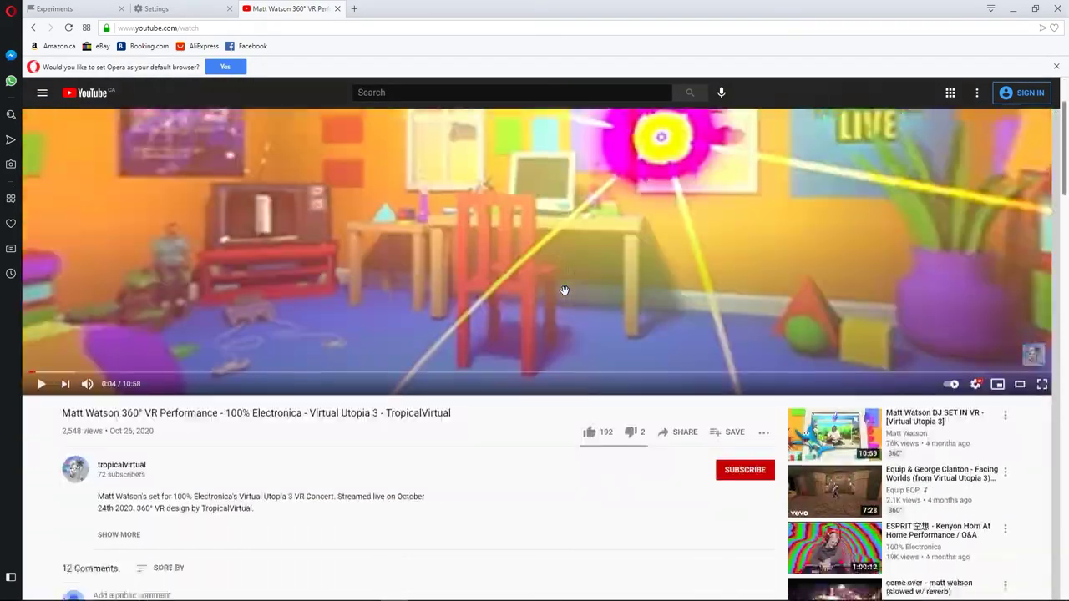
scroll(523, 363, down, 20)
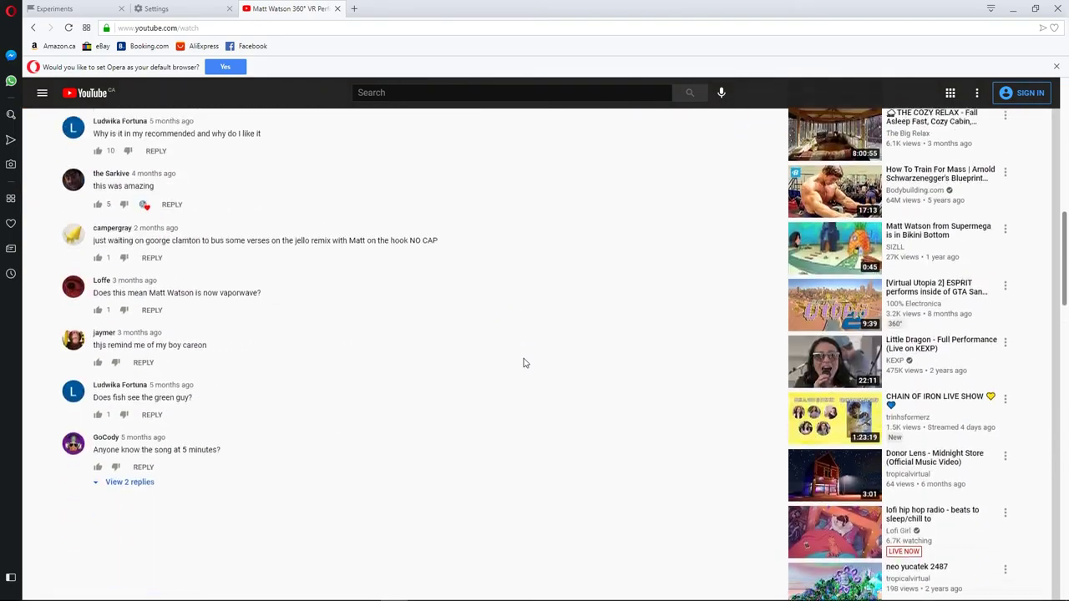
scroll(524, 363, up, 20)
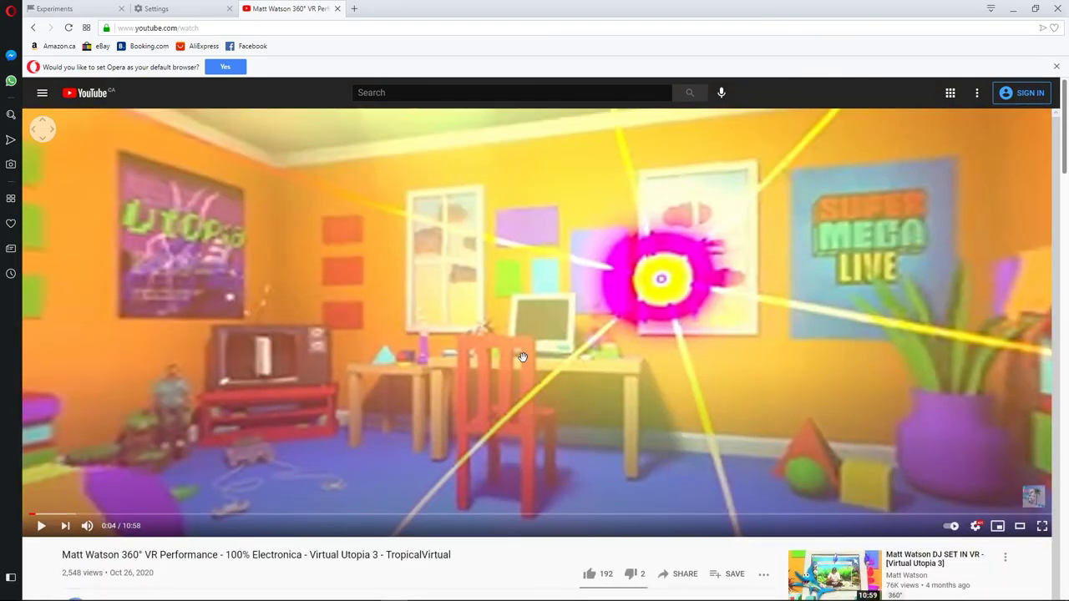
mouse_move(534, 334)
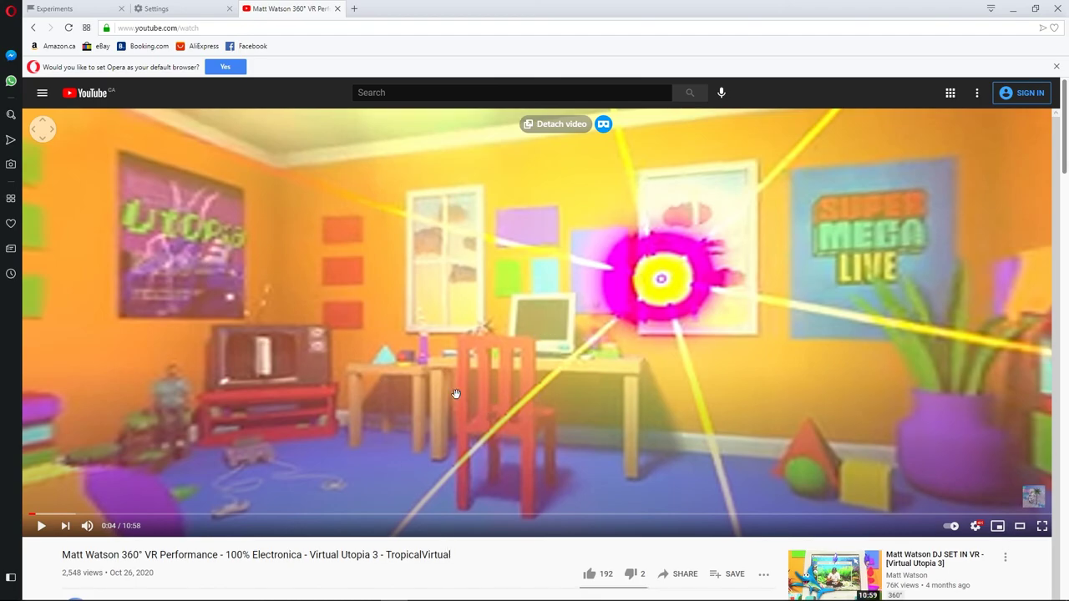